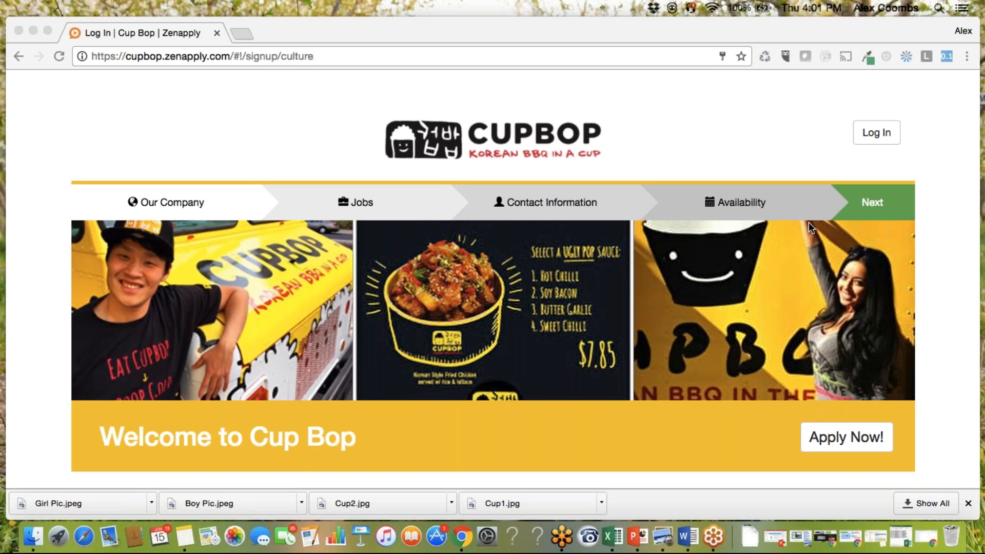
Review the Cup Bop welcome page and start an application to see the available jobs.
scroll(703, 226, "down", 5)
scroll(702, 221, "down", 2)
scroll(702, 220, "up", 7)
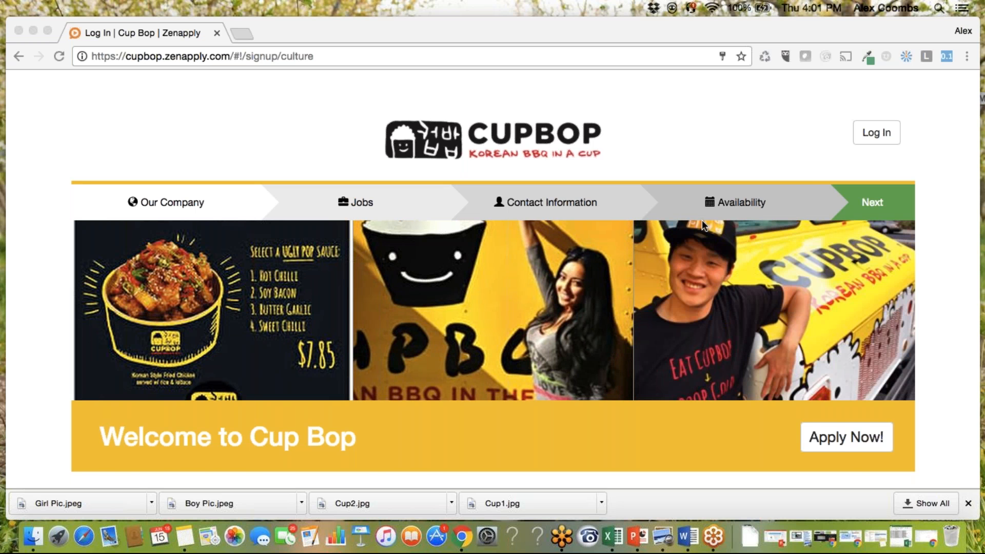
scroll(733, 306, "down", 10)
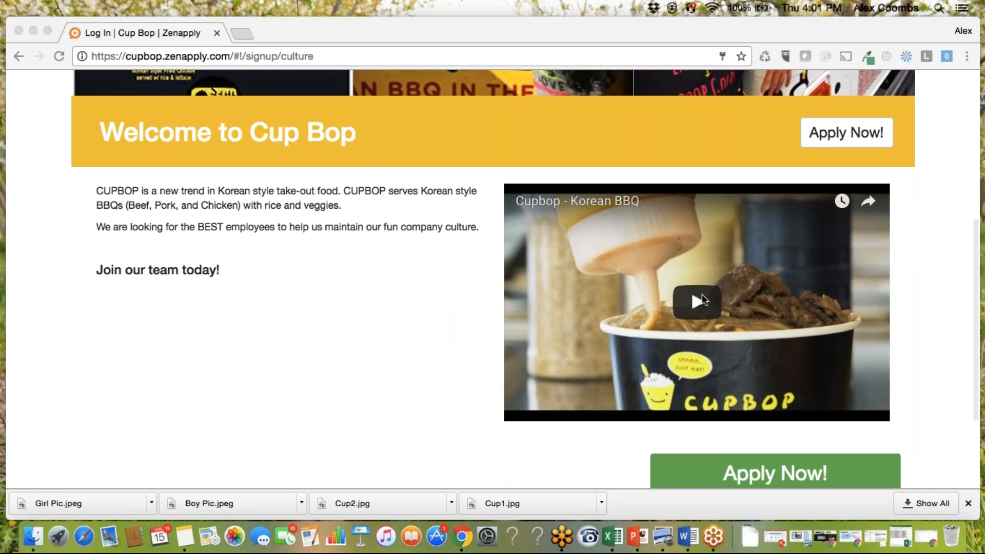
scroll(703, 298, "up", 6)
scroll(702, 294, "up", 3)
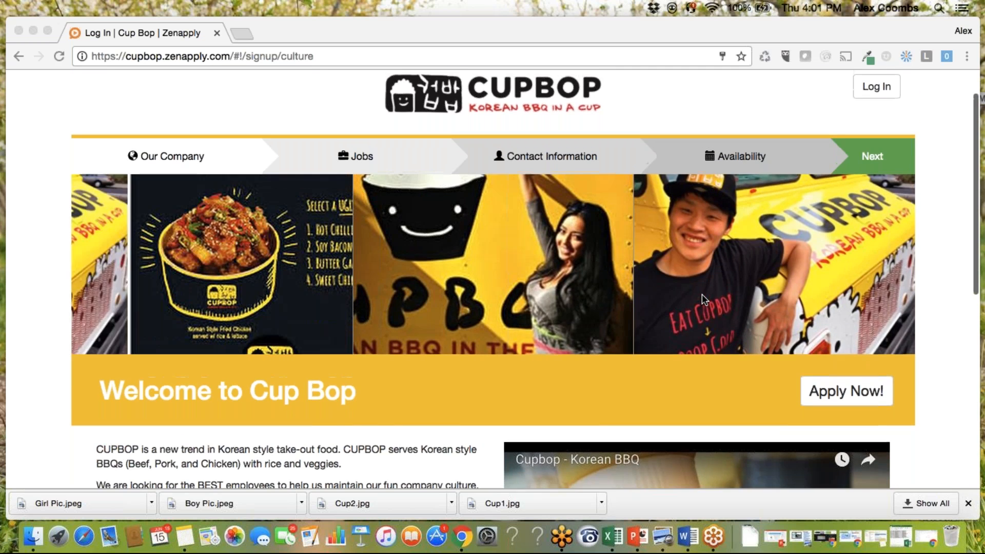
left_click(843, 437)
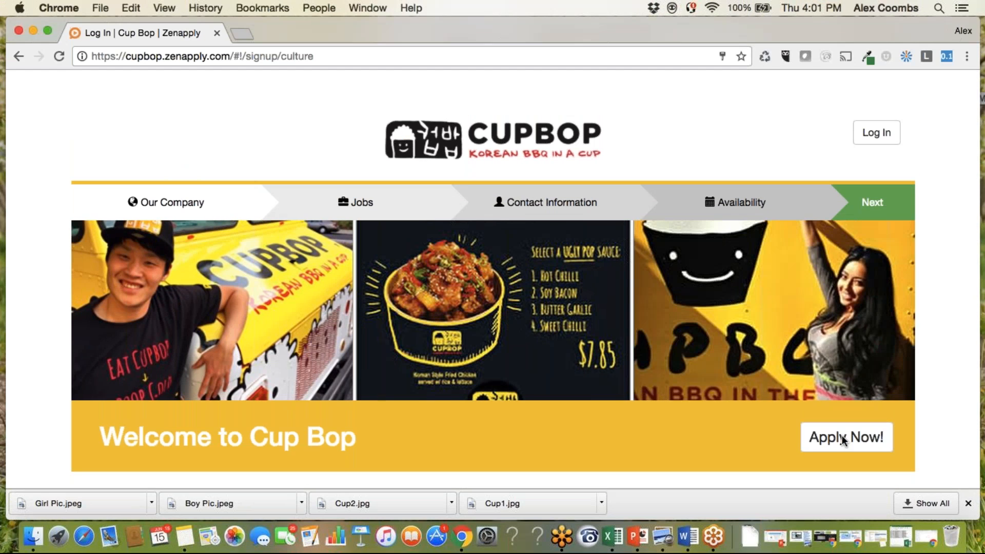
left_click(852, 438)
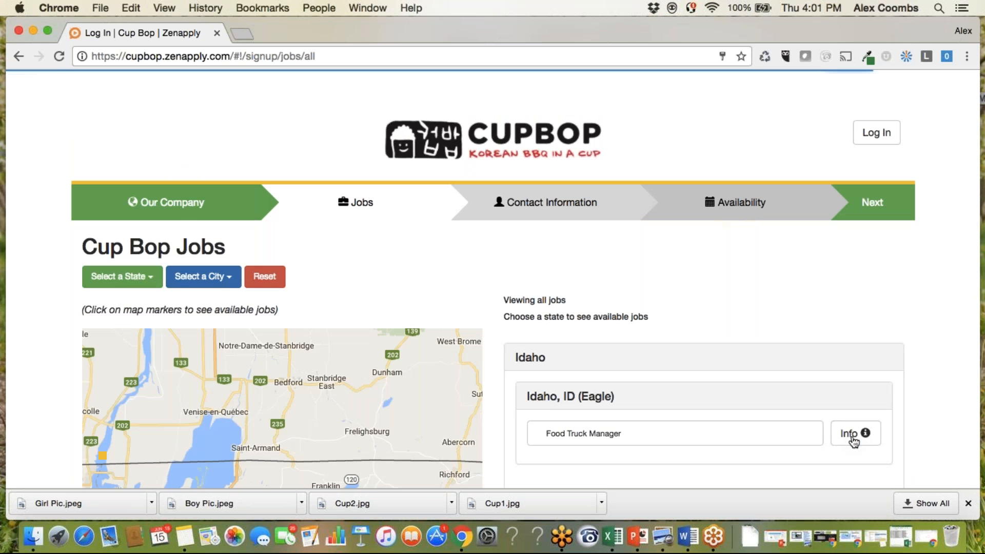
Read the description of the Food Truck Manager job in Eagle, Idaho, and apply for that job.
scroll(648, 269, "down", 3)
scroll(648, 269, "down", 1)
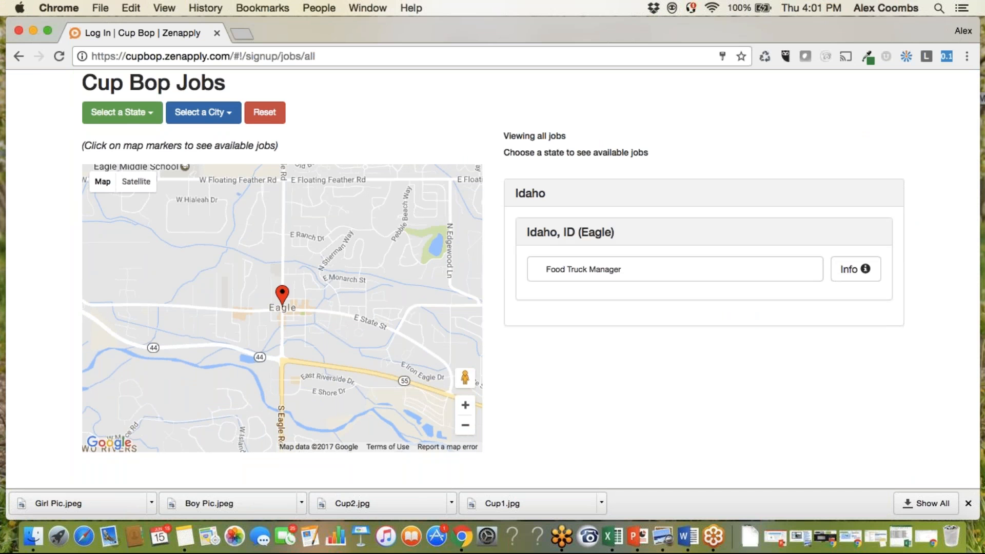
left_click(854, 271)
scroll(338, 353, "down", 5)
scroll(338, 351, "down", 4)
scroll(337, 351, "up", 3)
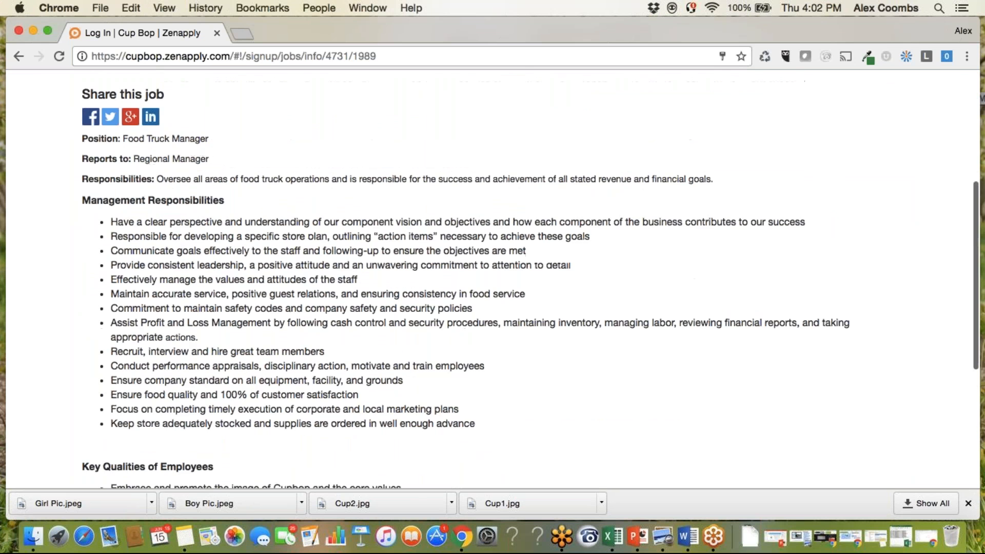
scroll(338, 351, "down", 2)
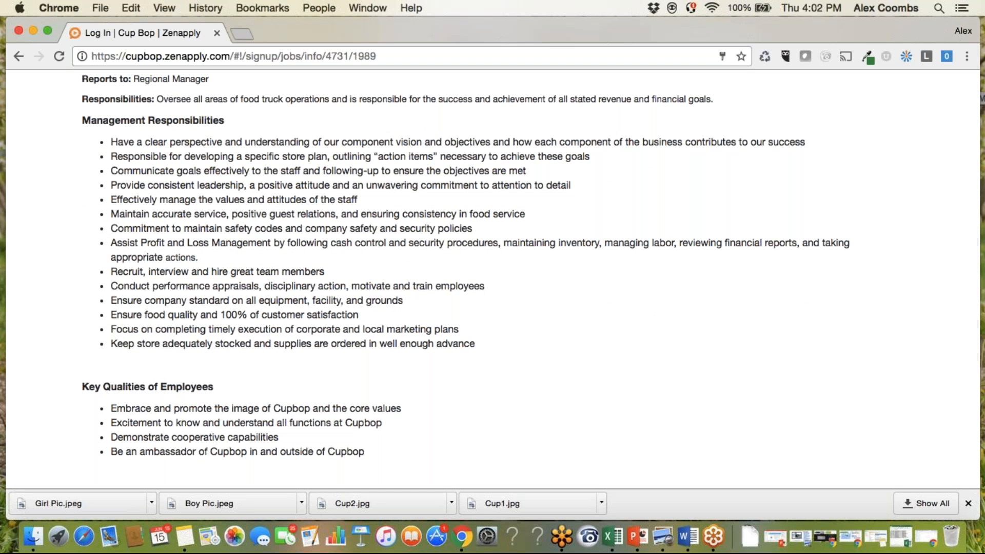
scroll(530, 270, "up", 5)
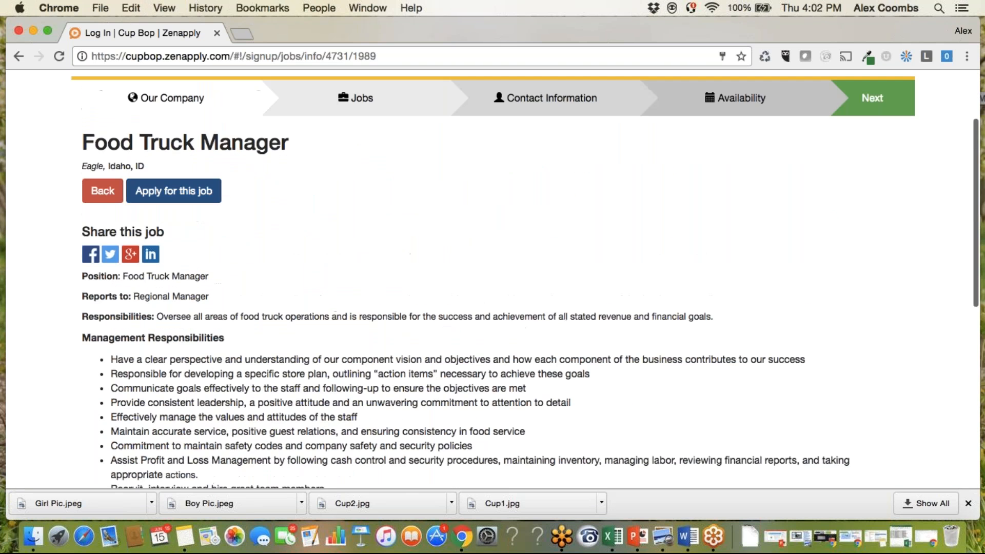
left_click(174, 191)
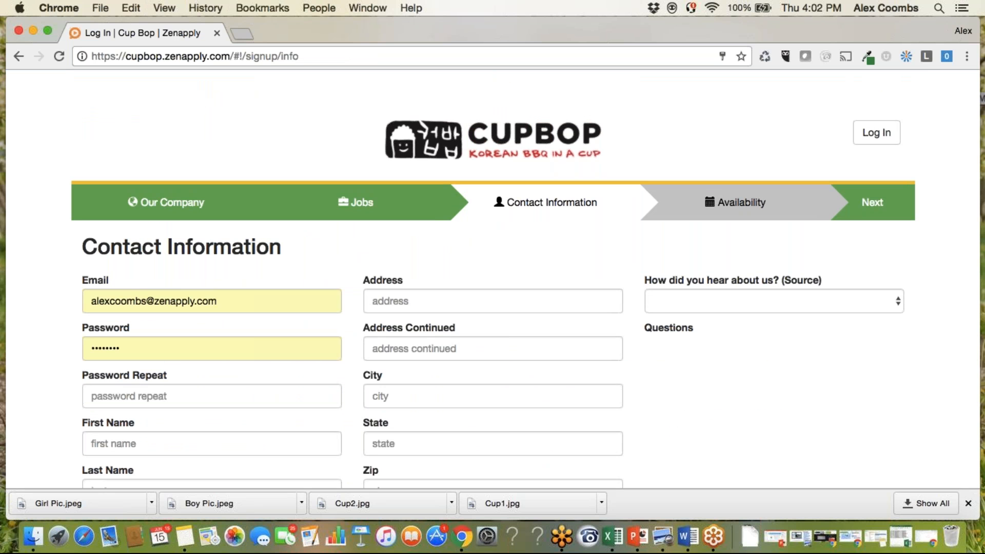
Auto-fill the contact information with demo email, password, name and address, source Other and source extra Demo, and continue to availability.
key("ctrl+shift+f")
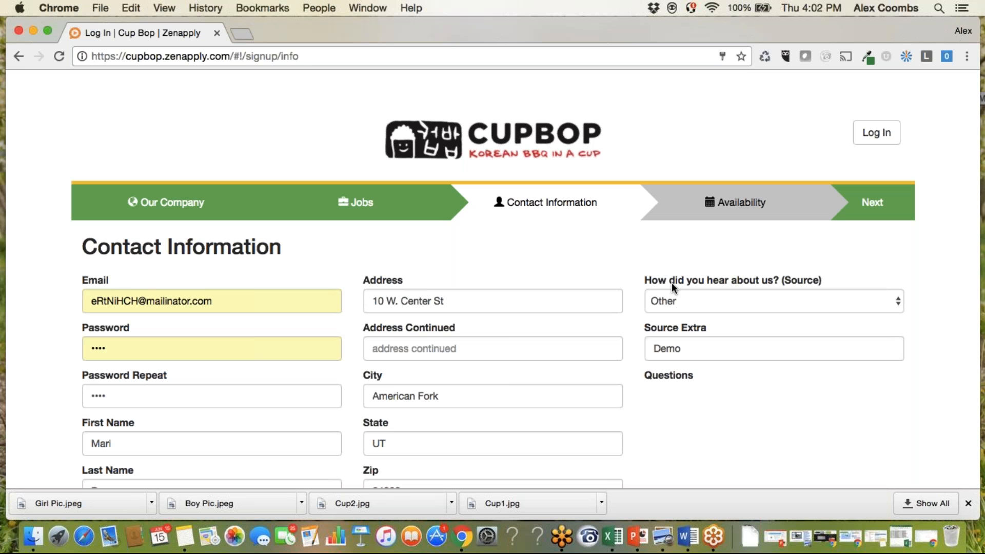
left_click(880, 213)
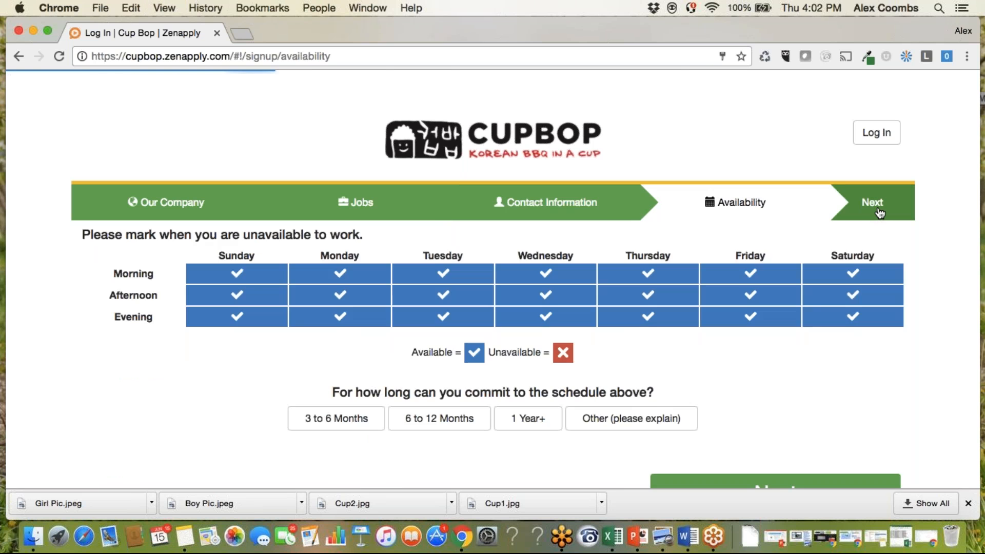
Mark Sunday morning, afternoon and evening as unavailable, commit to the schedule for 6 to 12 Months, and continue.
left_click(236, 273)
left_click(236, 295)
left_click(236, 316)
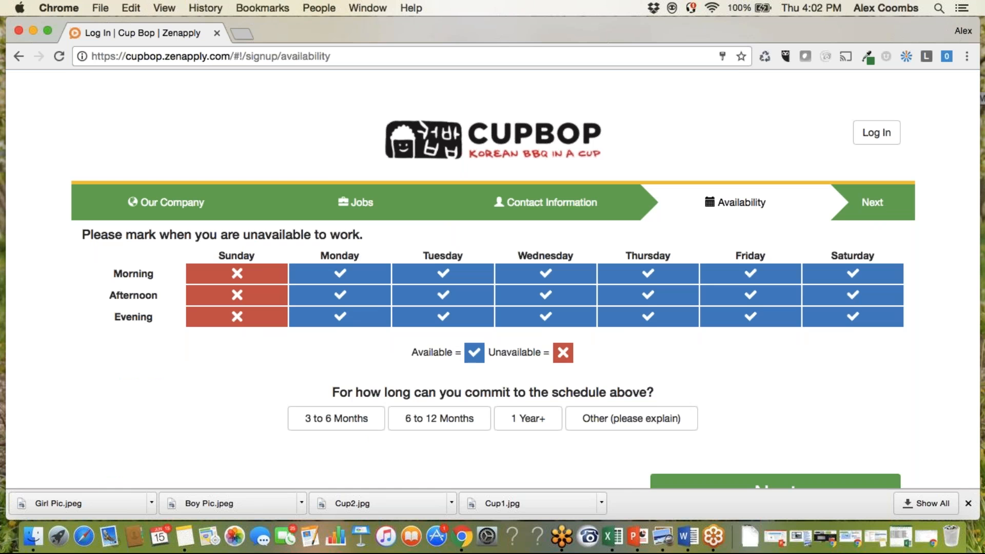
left_click(456, 425)
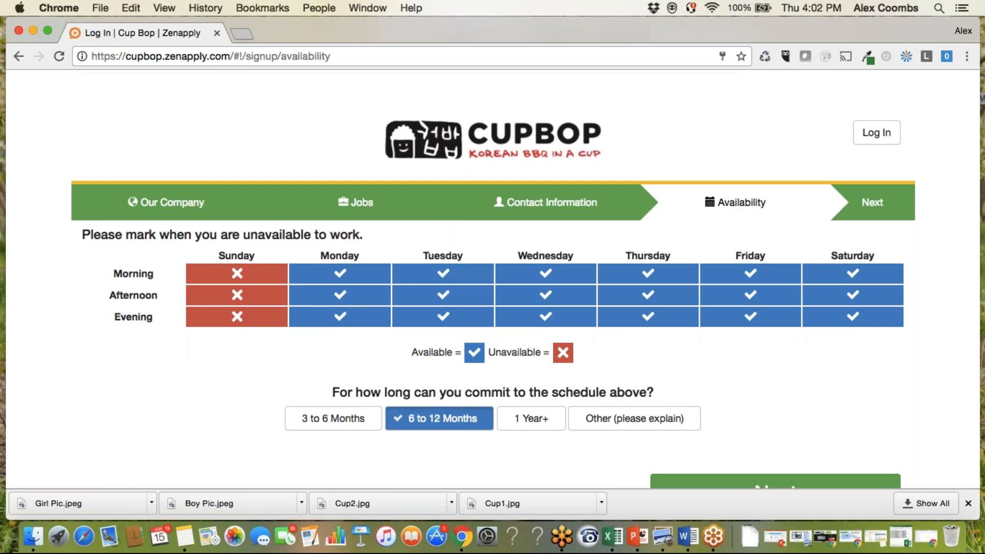
left_click(891, 204)
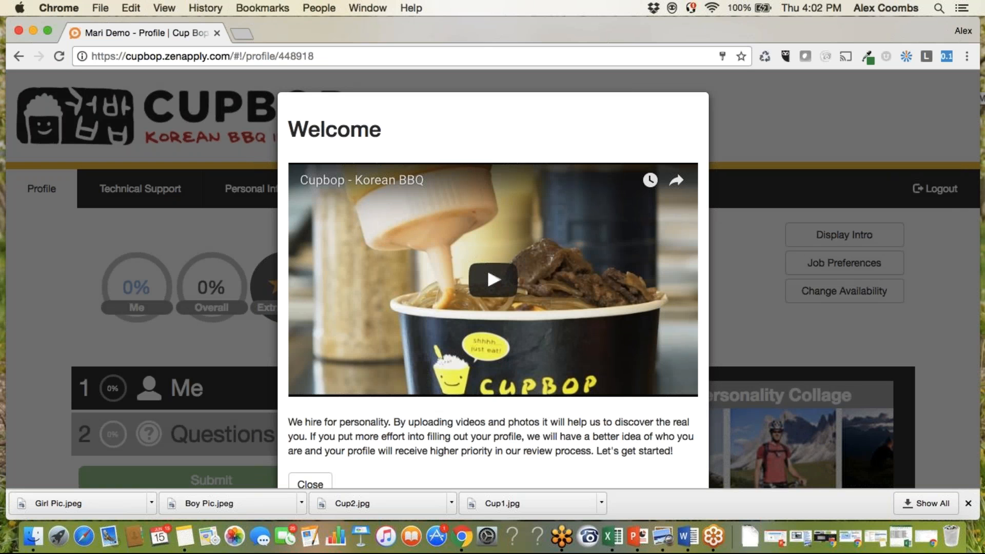
Dismiss the welcome introduction and upload a portrait photo as the applicant's profile picture.
scroll(424, 415, "down", 2)
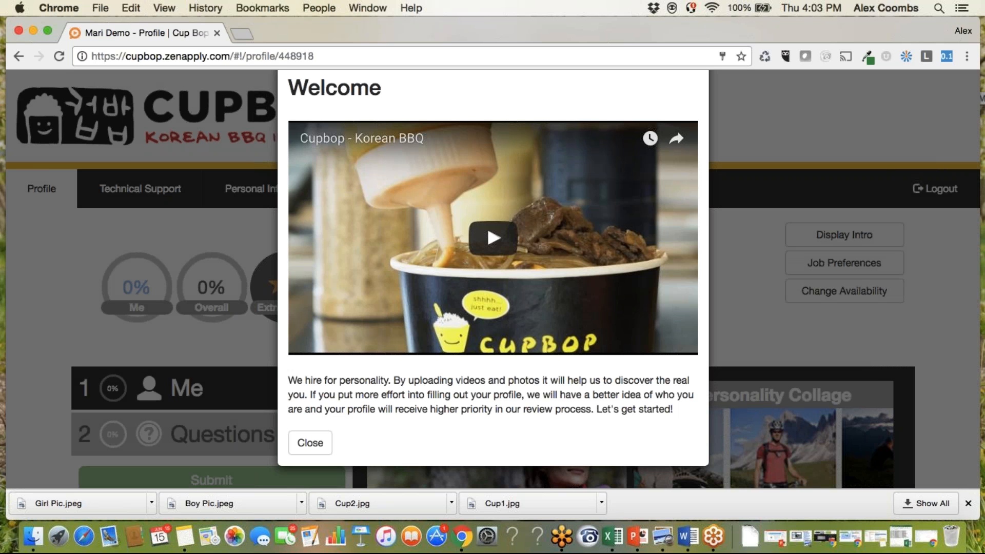
left_click(309, 443)
scroll(486, 437, "down", 3)
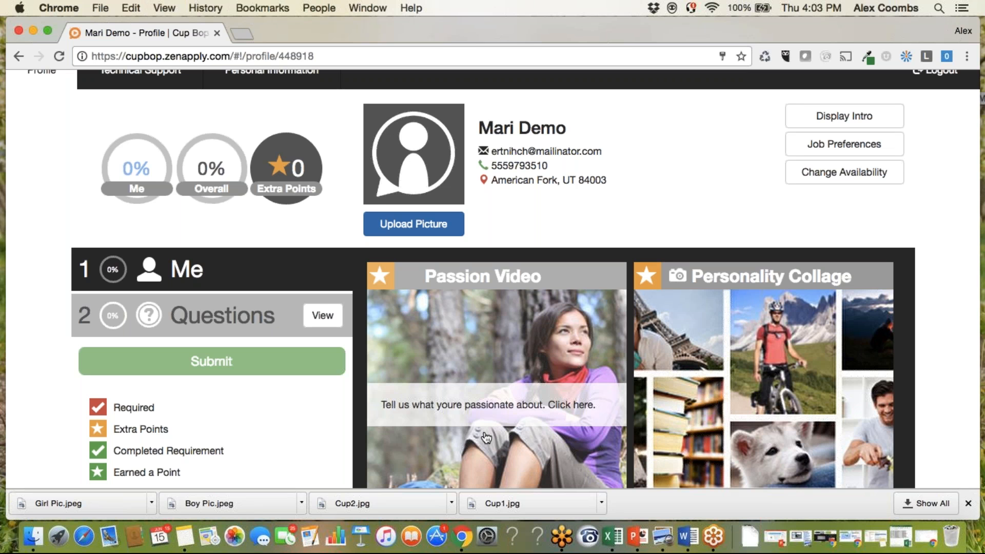
left_click(421, 233)
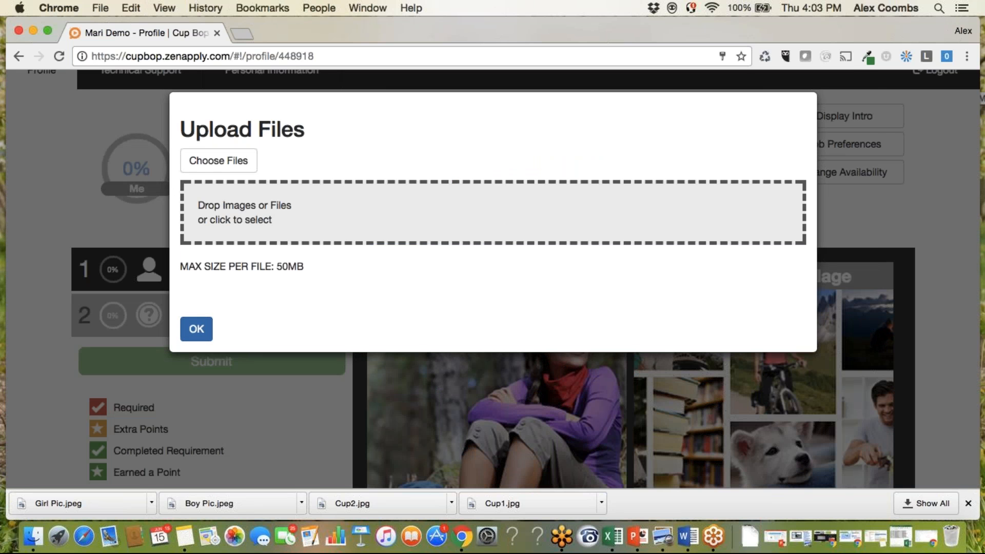
left_click(218, 161)
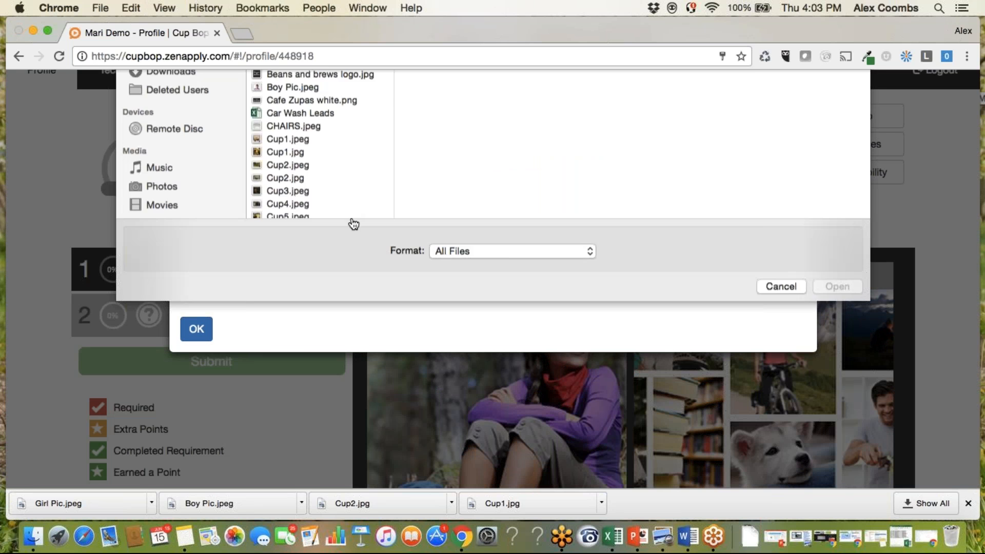
scroll(302, 269, "down", 5)
left_click(283, 227)
left_click(833, 437)
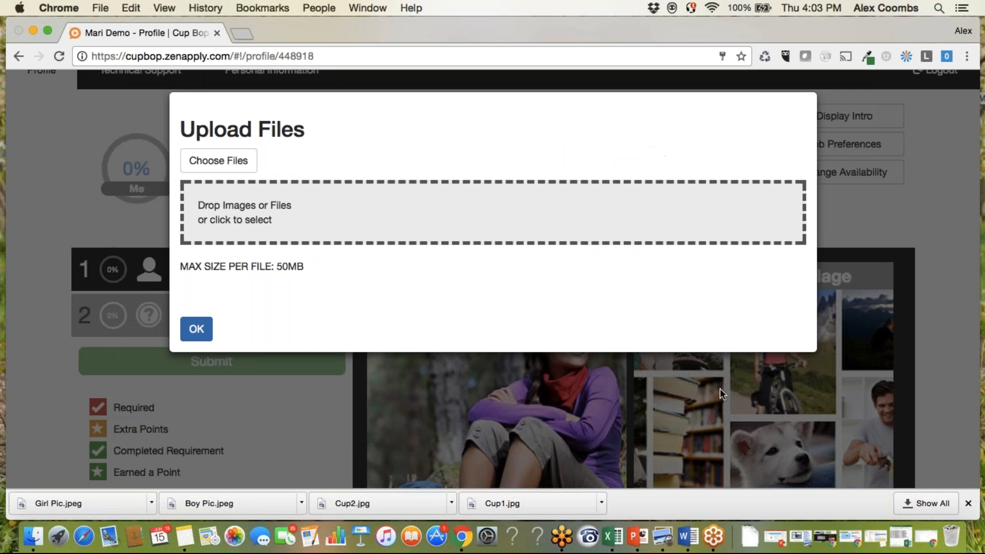
left_click(196, 381)
Examine the profile's Me section, covering the passion video, personality collage, references and resume.
mouse_move(526, 392)
scroll(526, 284, "down", 3)
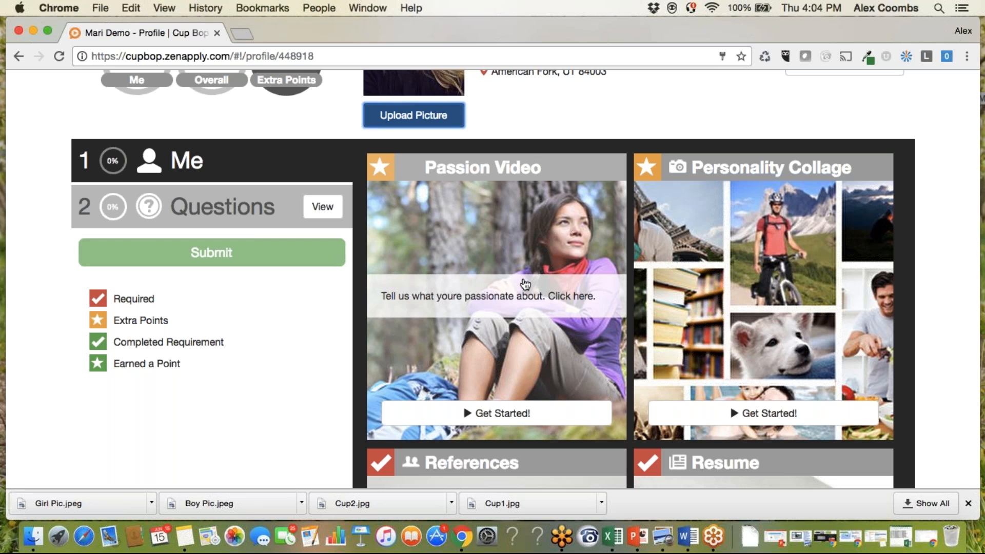
scroll(524, 284, "down", 5)
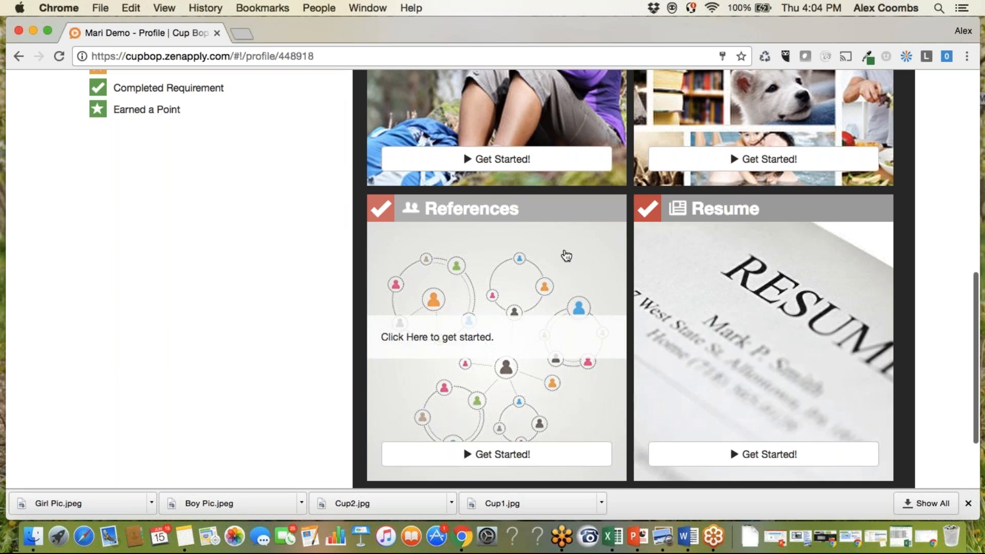
scroll(767, 270, "up", 10)
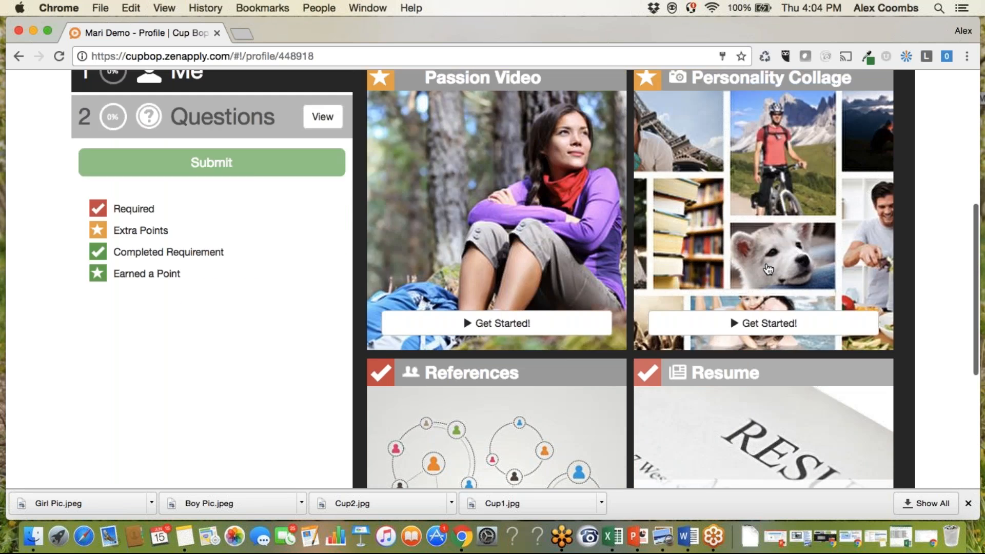
scroll(616, 257, "down", 6)
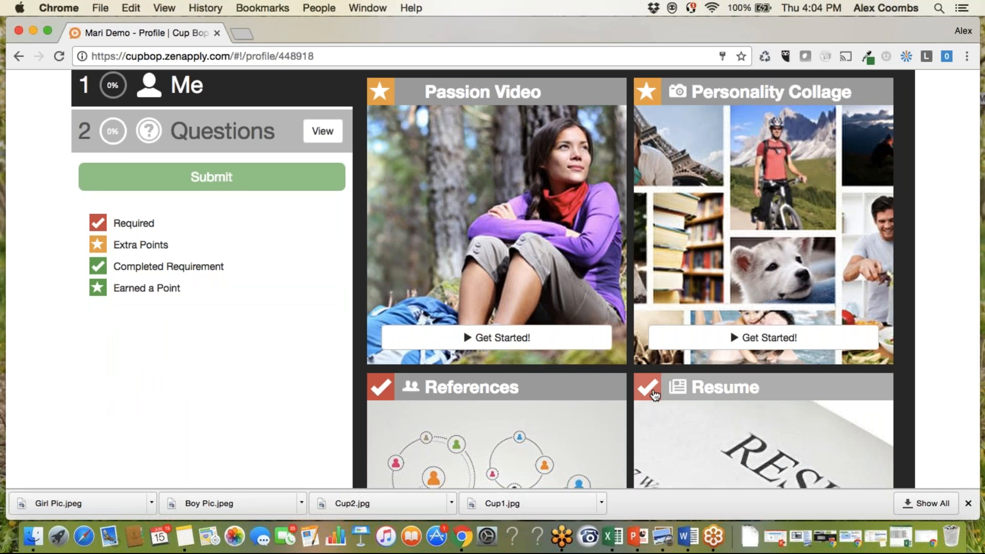
scroll(664, 117, "up", 3)
scroll(663, 117, "up", 2)
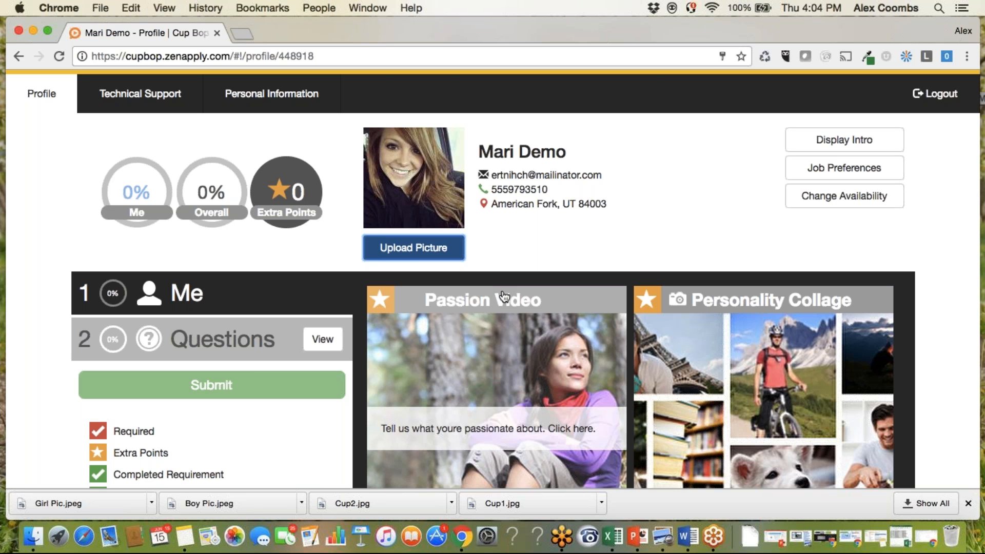
Inspect the Questions section, including the written form for prior-job achievements and the video form for the teamwork example, leaving both unanswered.
left_click(222, 335)
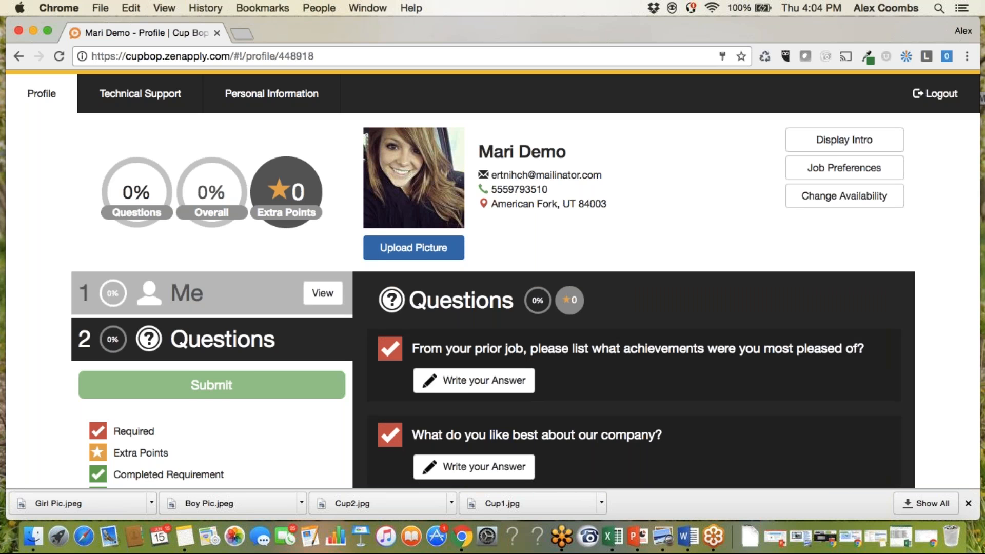
scroll(492, 280, "down", 5)
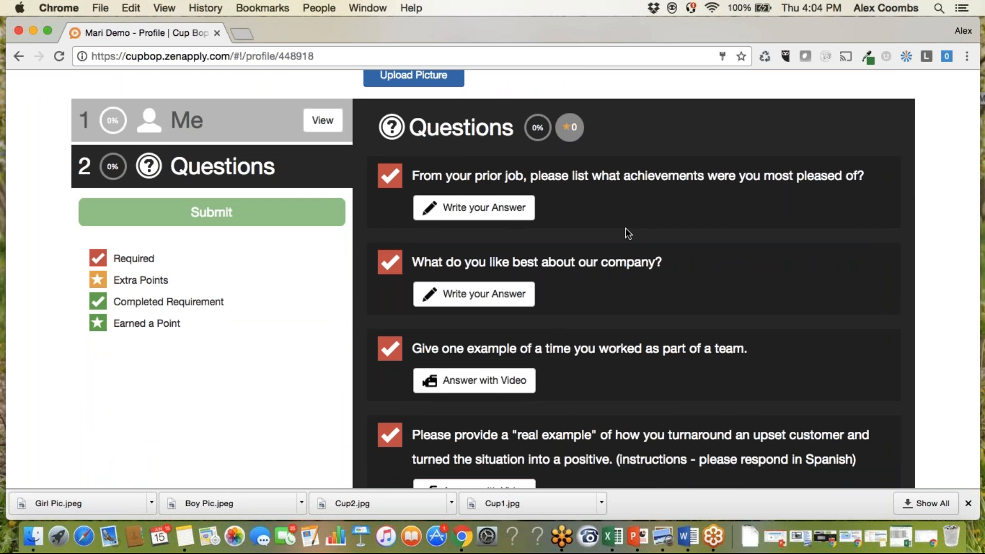
left_click(463, 208)
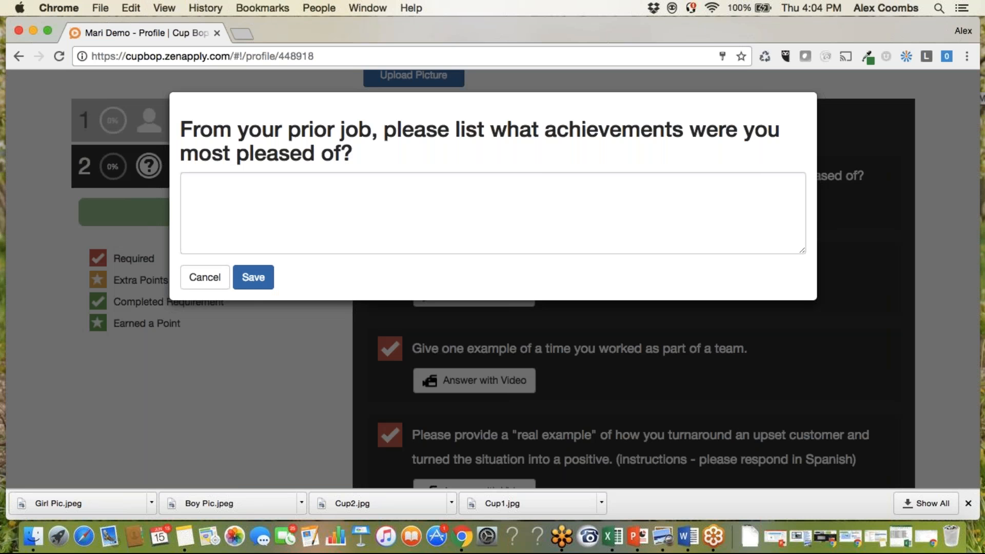
left_click(202, 276)
left_click(474, 380)
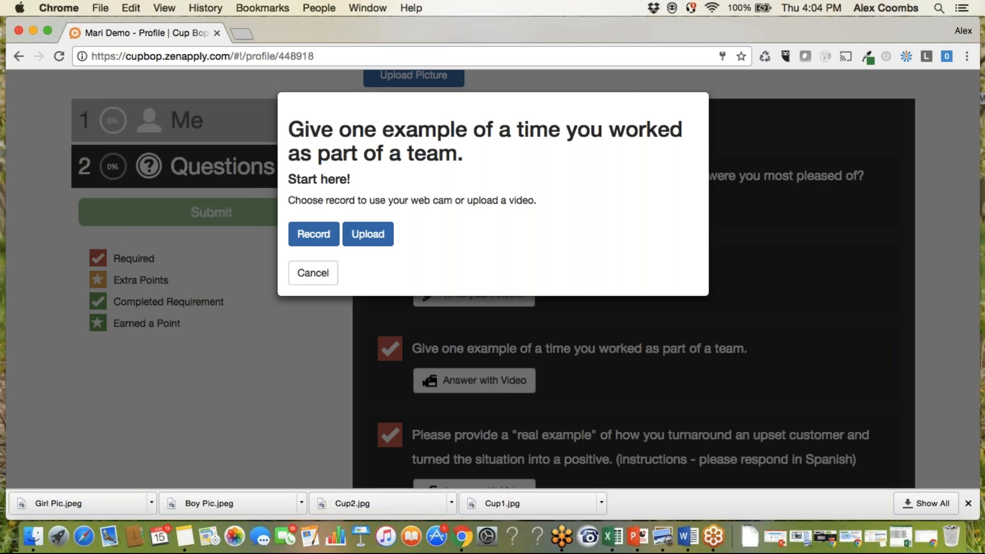
left_click(313, 272)
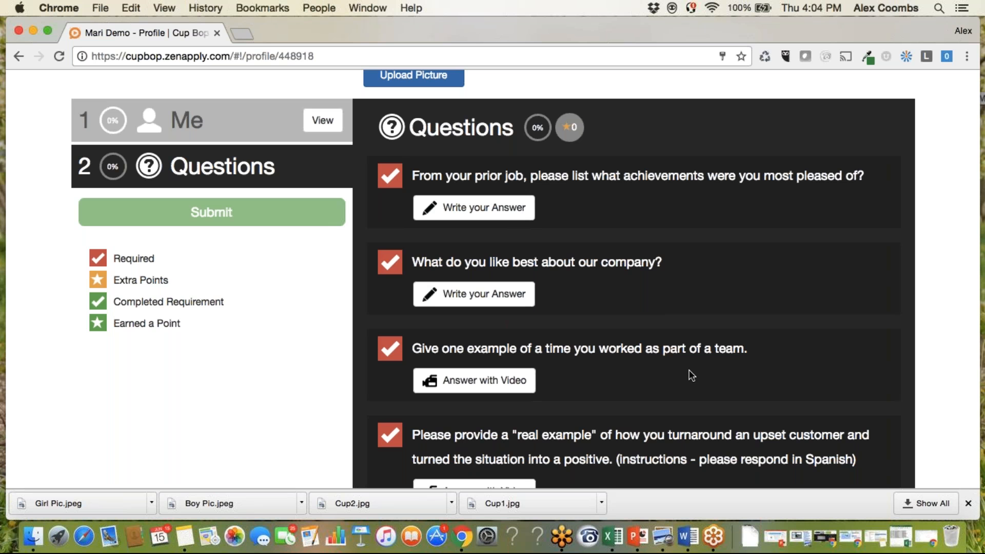
Log out of the applicant profile and log in to the recruiter account with the saved credentials.
scroll(692, 376, "up", 5)
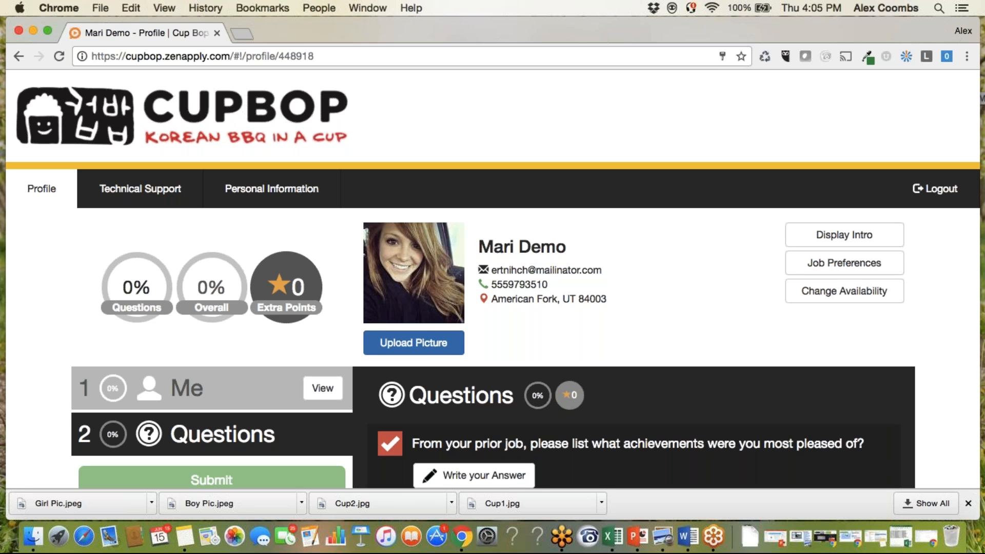
left_click(940, 187)
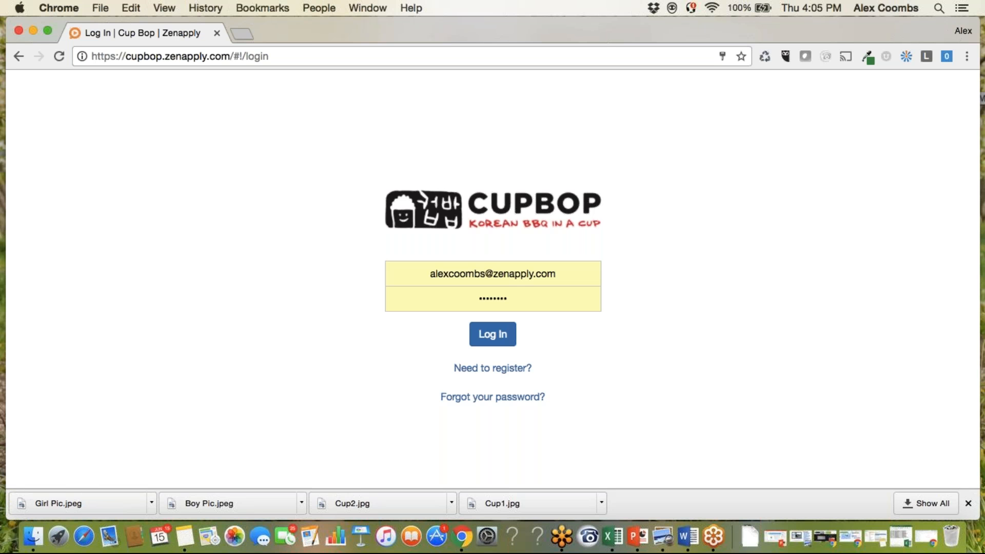
left_click(493, 334)
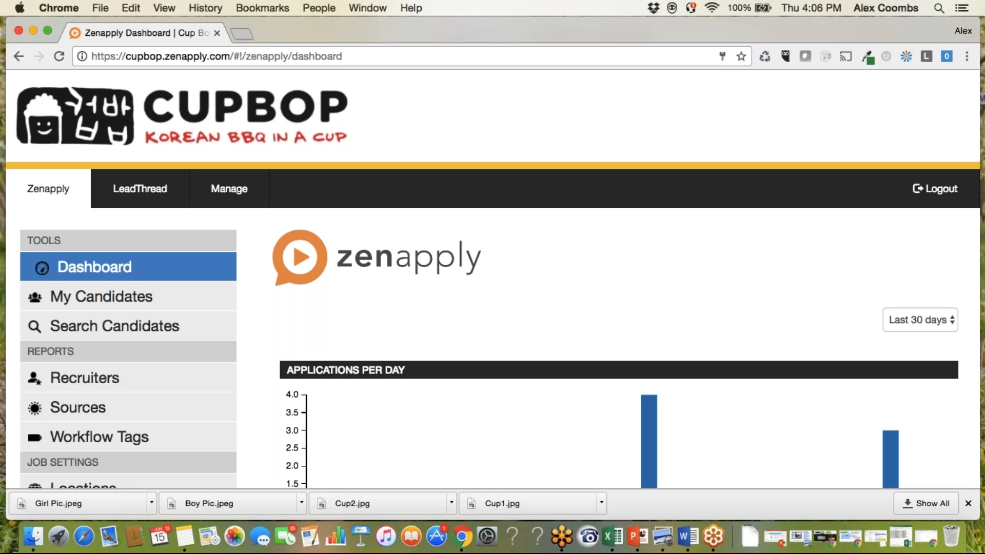
Look over the recruiter dashboard, including its navigation sections and the applications-per-day chart.
scroll(142, 288, "down", 2)
scroll(142, 289, "up", 1)
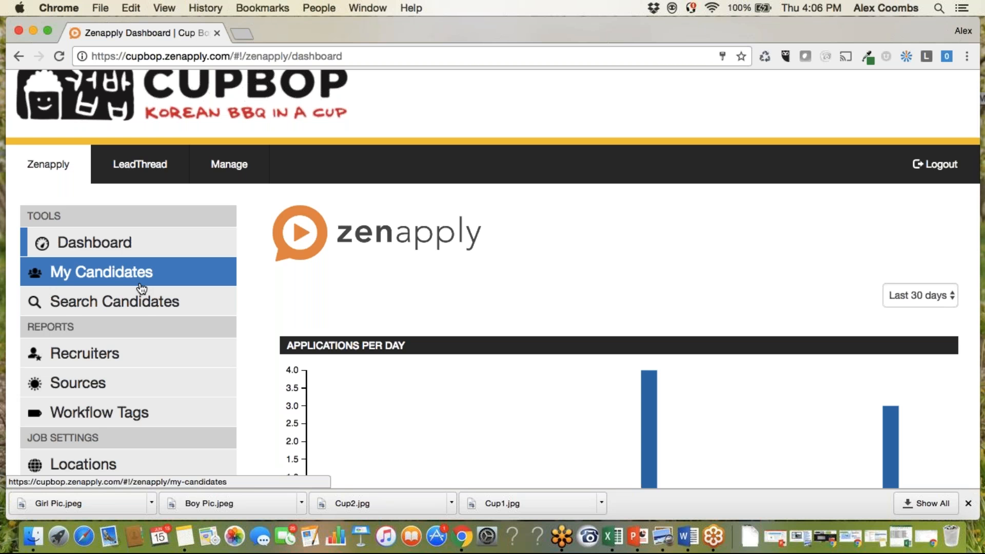
scroll(440, 265, "down", 1)
scroll(440, 265, "down", 10)
scroll(440, 265, "up", 7)
scroll(440, 264, "up", 7)
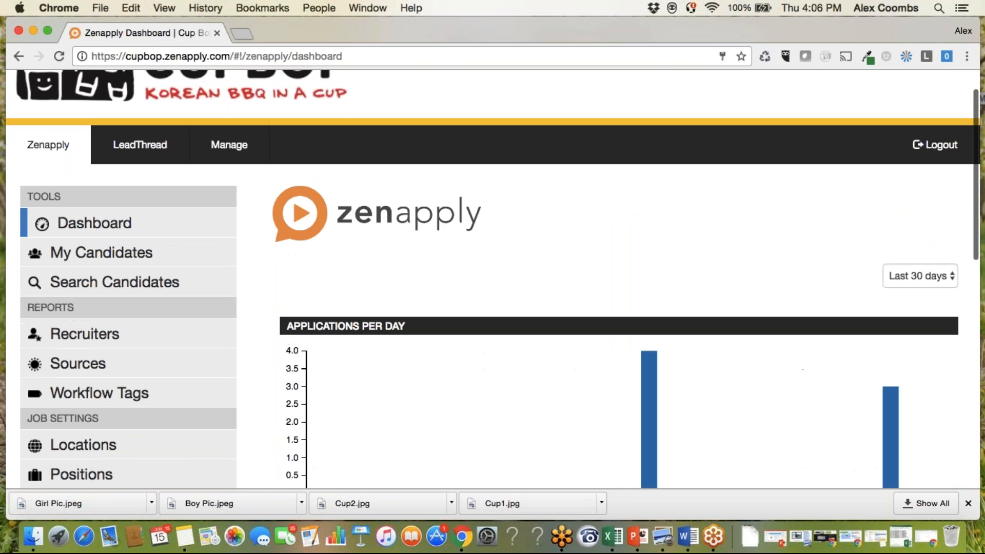
Review the rest of the dashboard, covering the application stats, top sources, candidate status, device and openings summaries.
scroll(440, 264, "down", 12)
scroll(402, 358, "down", 4)
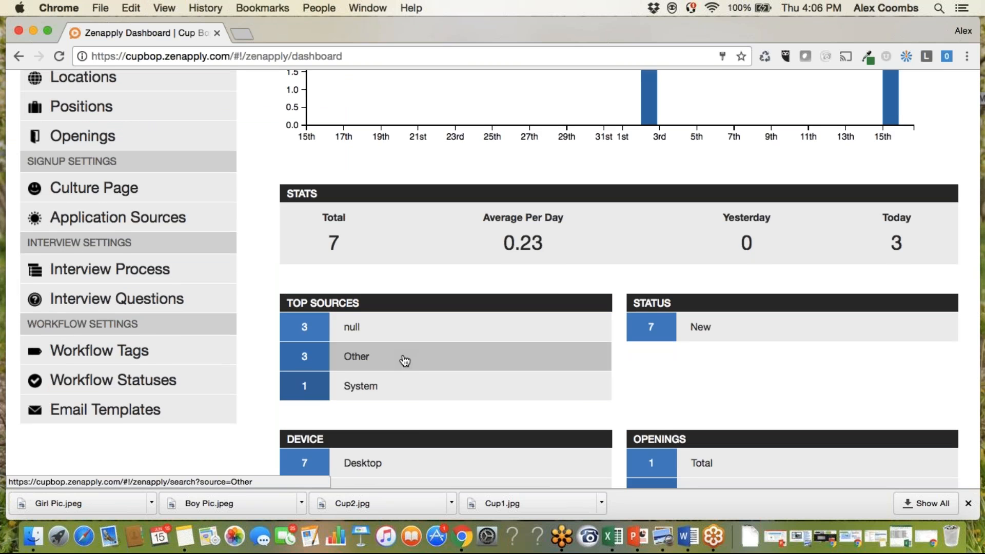
scroll(496, 379, "down", 5)
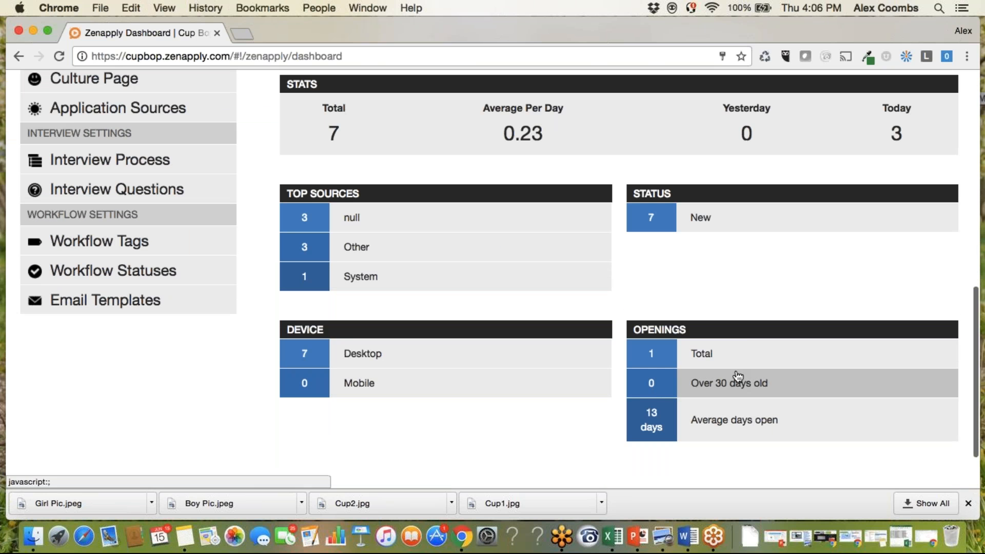
scroll(758, 392, "up", 10)
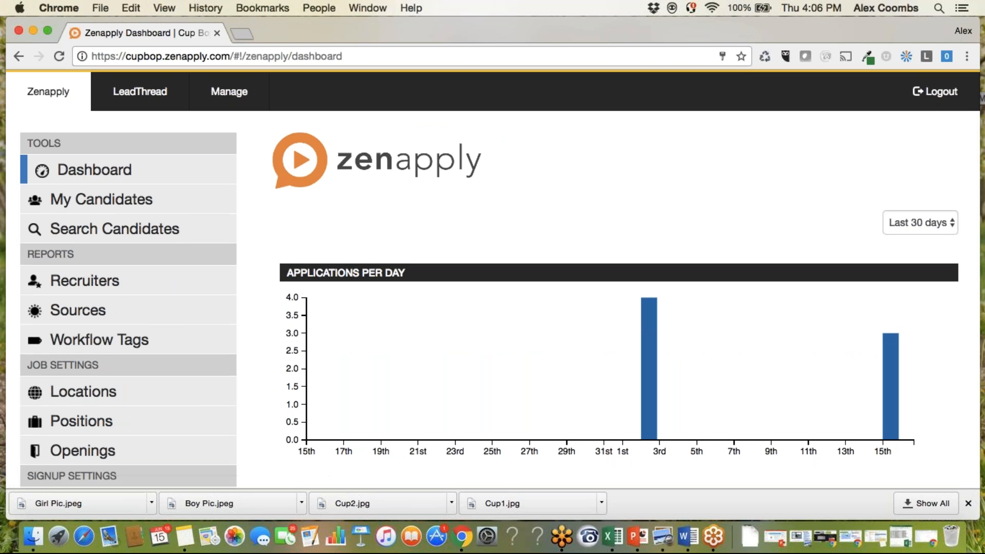
scroll(151, 238, "up", 3)
Open the candidate search and inspect the contact fields, workflow tags and available candidate statuses in the Hiring Workflow options.
left_click(134, 326)
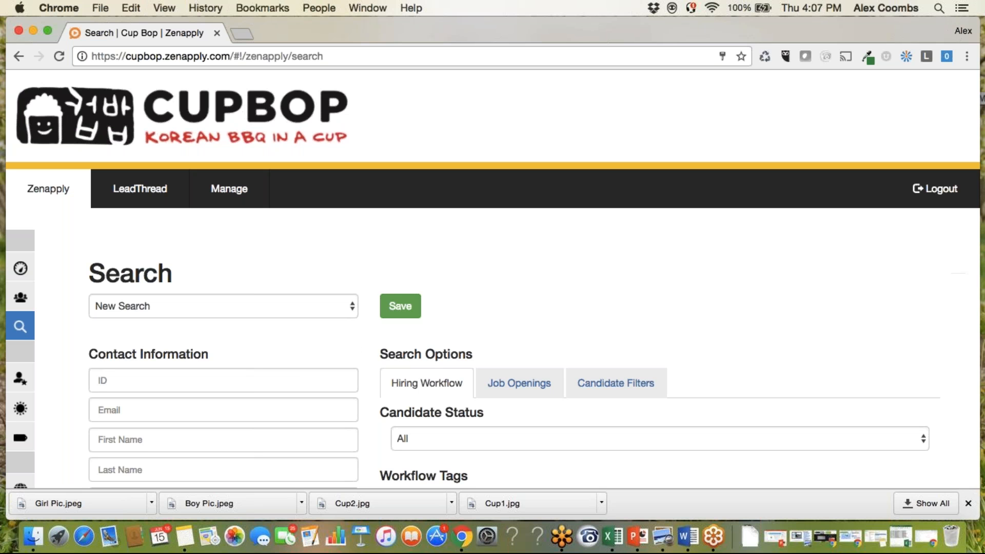
scroll(339, 347, "down", 5)
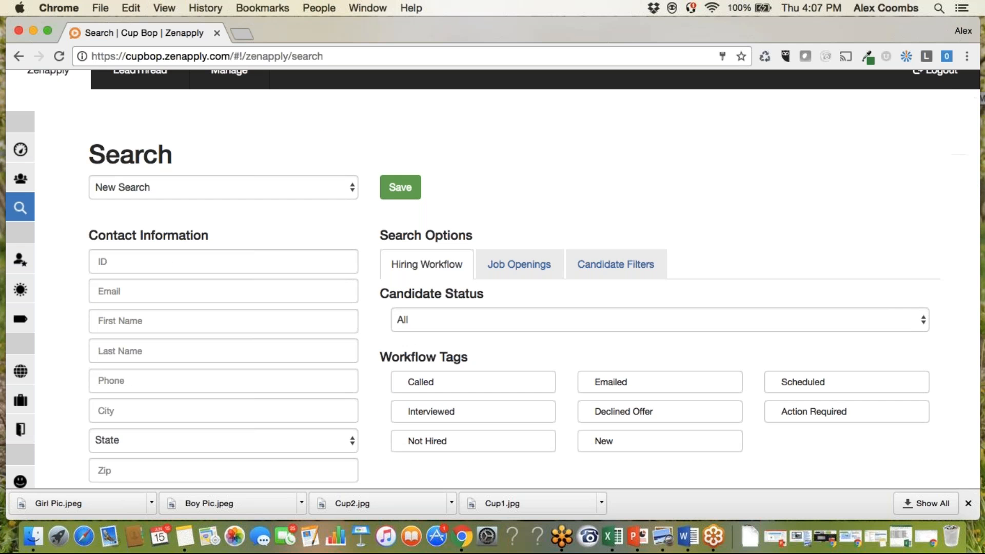
left_click(433, 324)
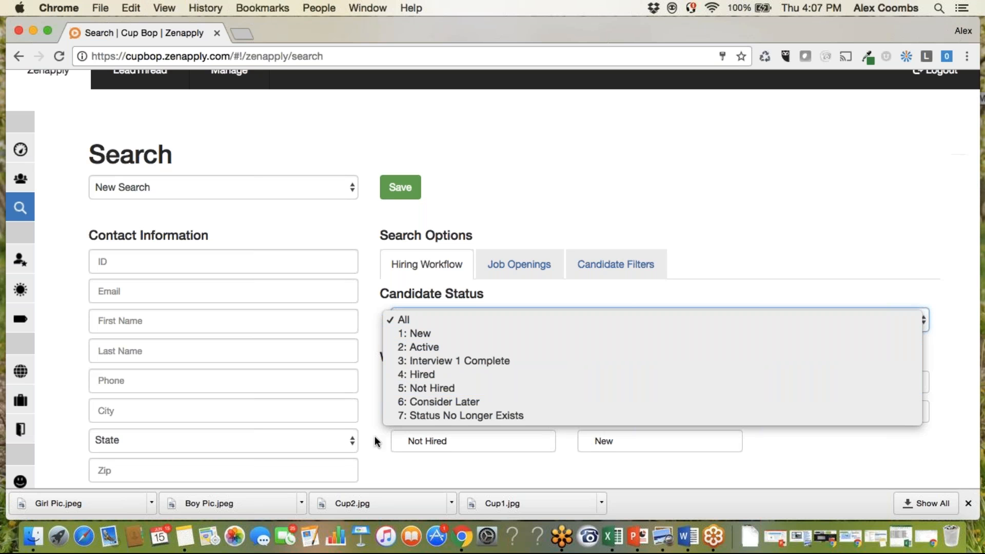
Inspect the job location and job position choices in the Job Openings search options.
left_click(518, 262)
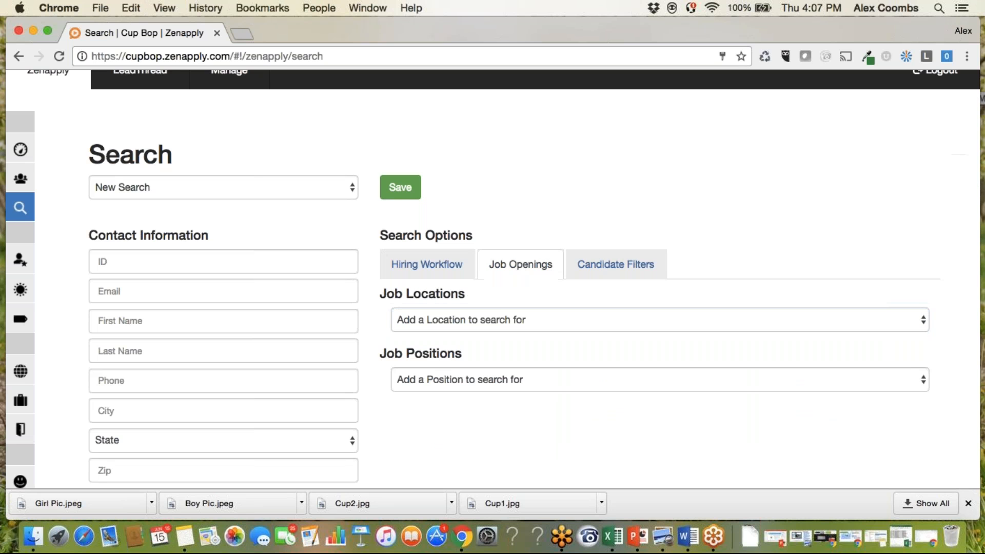
left_click(456, 322)
left_click(417, 383)
left_click(417, 383)
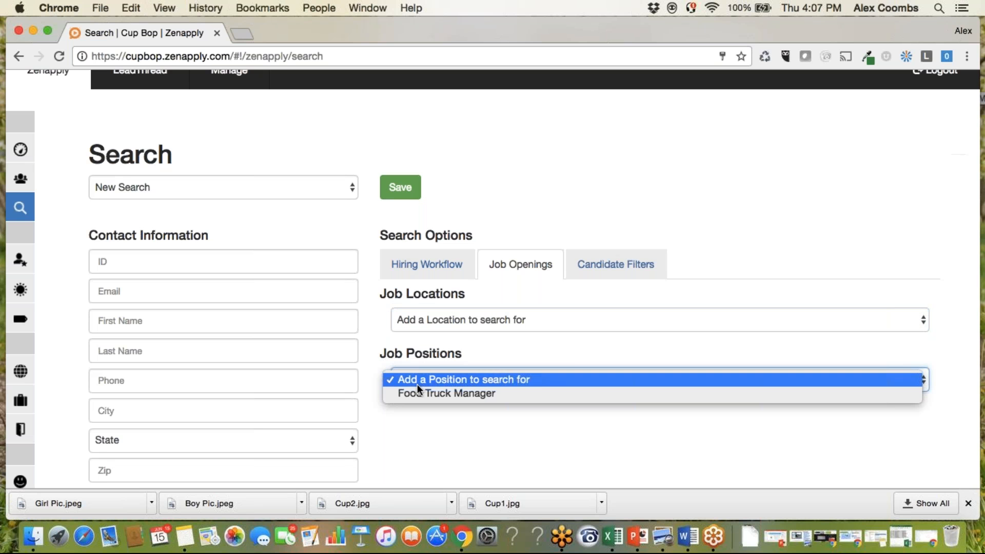
Examine the Candidate Filters options, including application source, completion percent, candidate rating, extra filters and date range.
left_click(626, 265)
left_click(636, 266)
scroll(580, 352, "down", 5)
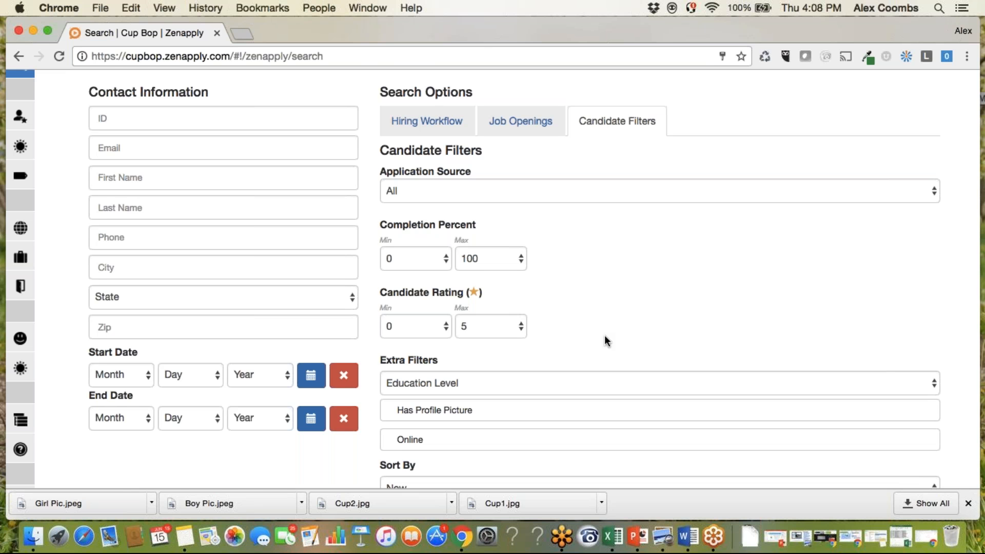
scroll(605, 339, "up", 3)
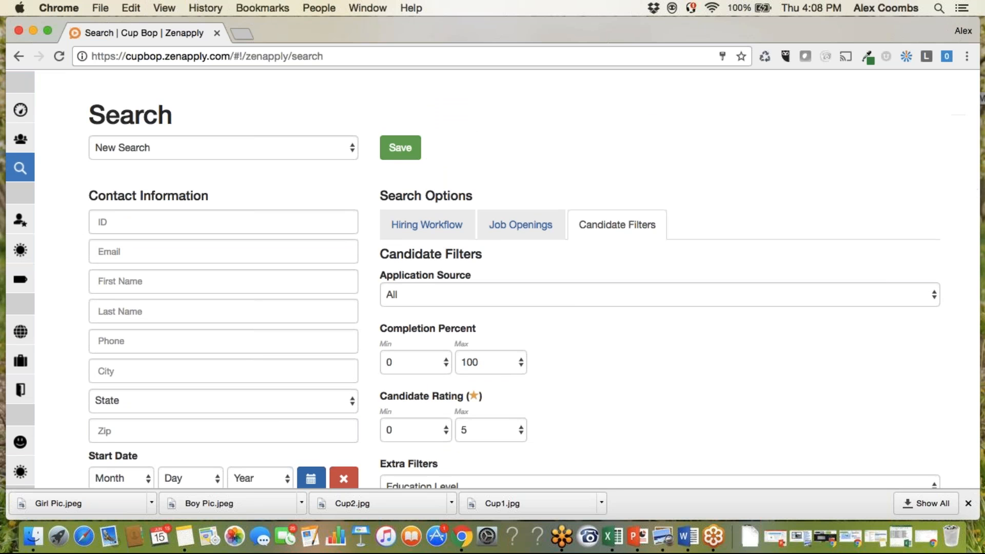
View the naming prompt for saving the search settings, cancel it, and check the list of saved searches.
left_click(407, 152)
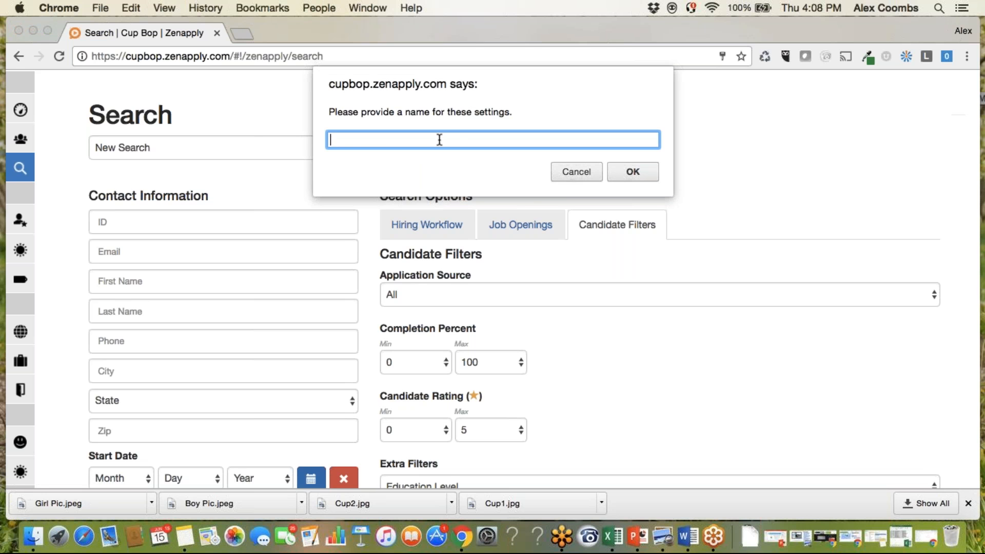
left_click(577, 174)
left_click(341, 148)
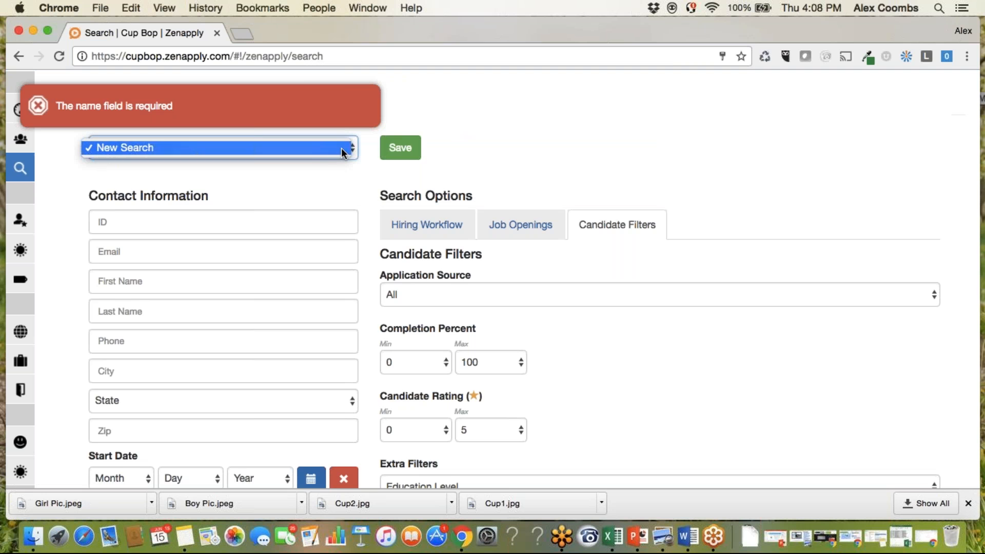
left_click(355, 172)
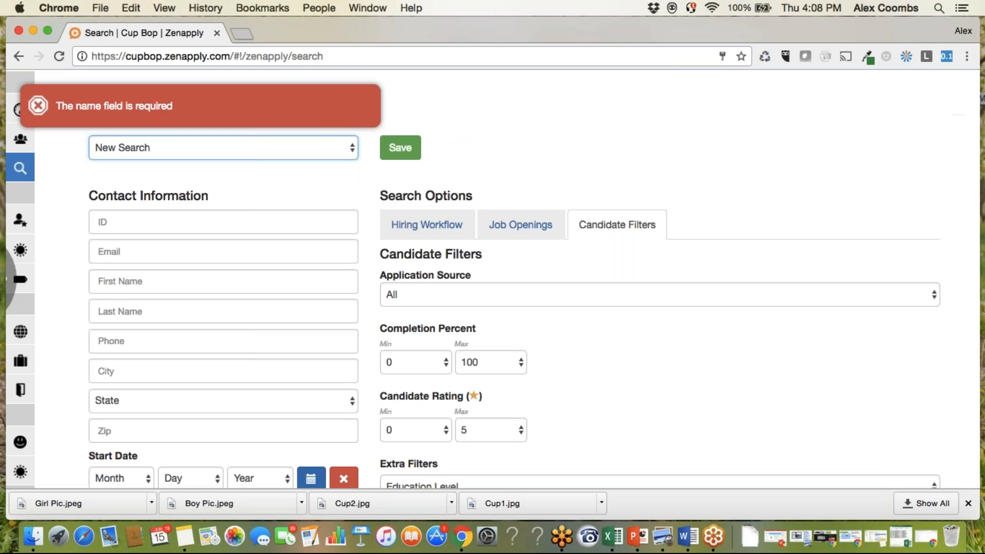
Reset the candidate search criteria to rerun the search.
scroll(358, 301, "down", 1)
scroll(358, 301, "down", 20)
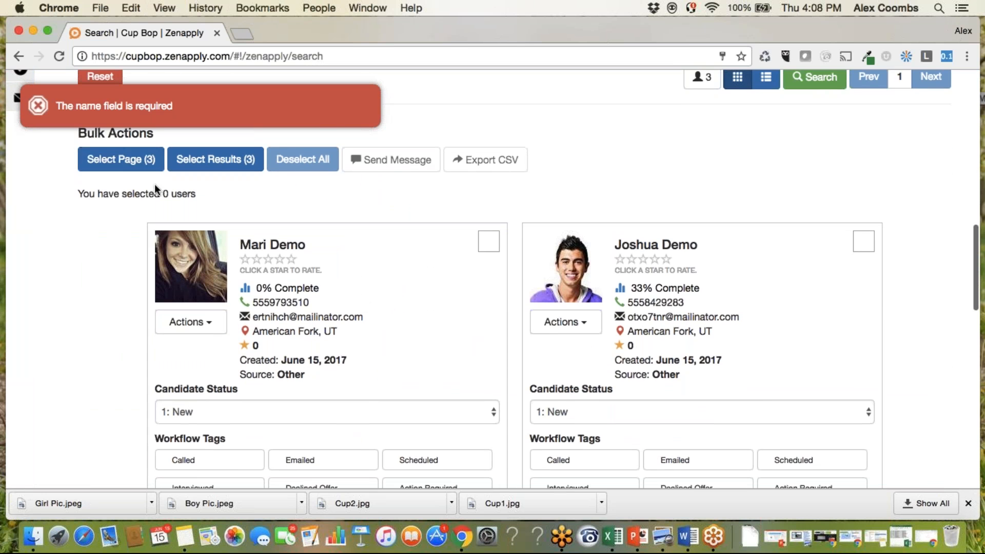
scroll(361, 307, "up", 2)
left_click(100, 188)
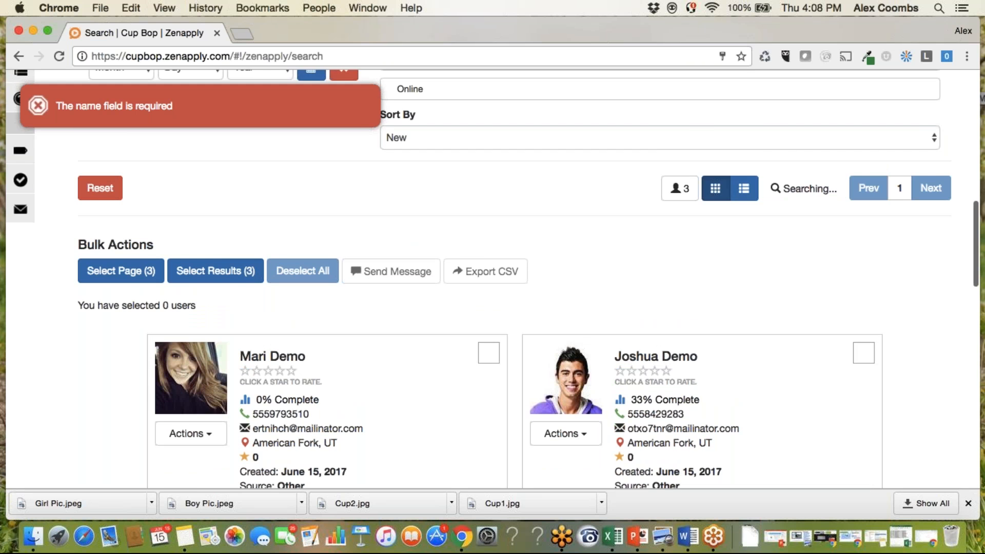
Look over the candidate cards in the search results and the status choices for the first candidate, keeping the status New.
scroll(479, 240, "down", 4)
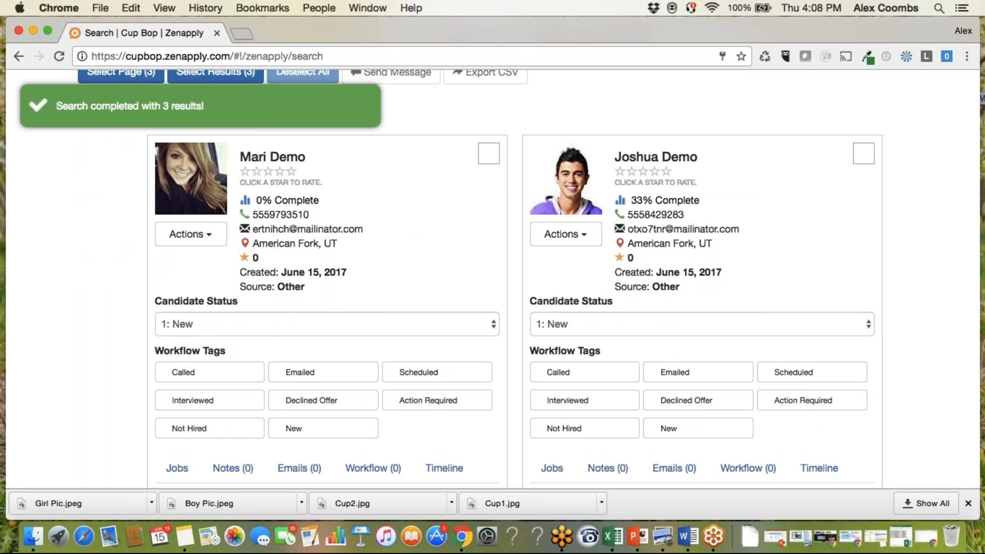
scroll(492, 278, "down", 1)
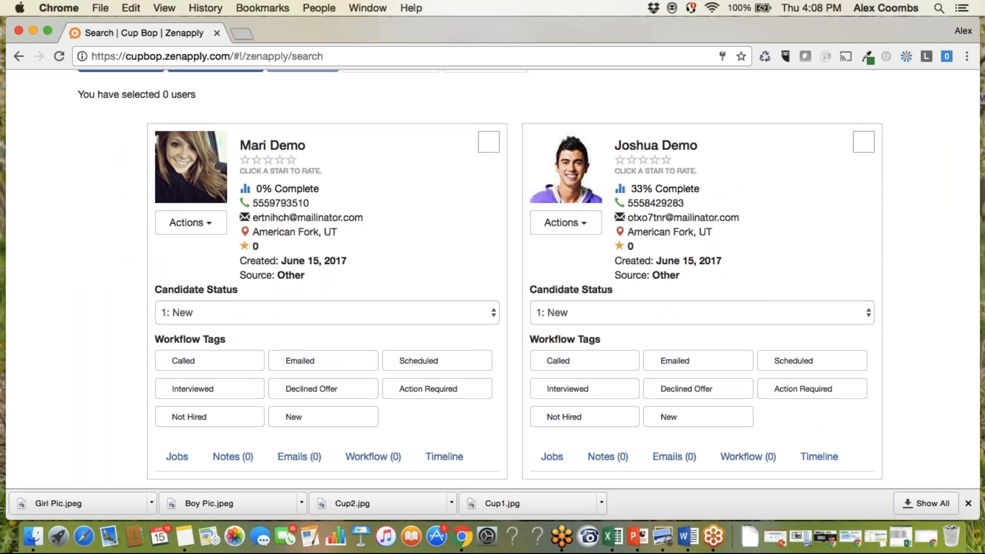
left_click(206, 313)
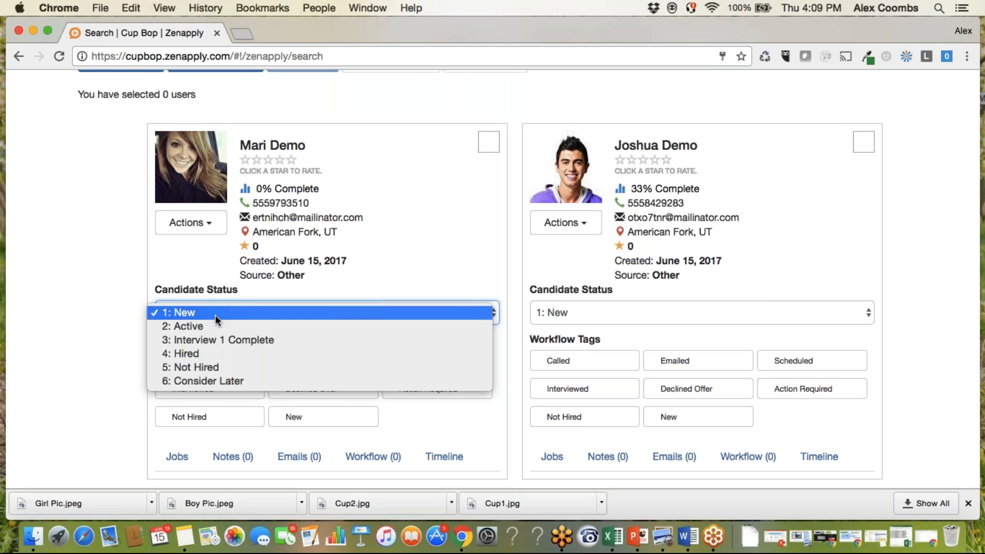
left_click(214, 314)
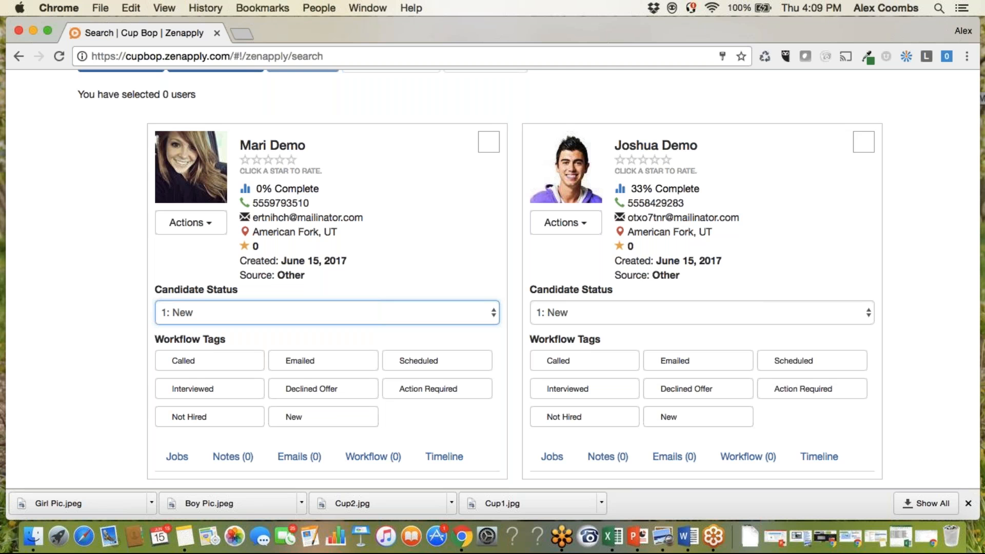
Inspect the Notes, Emails, Timeline and Jobs sections on the first candidate's card.
scroll(197, 410, "down", 2)
left_click(233, 406)
scroll(492, 277, "down", 4)
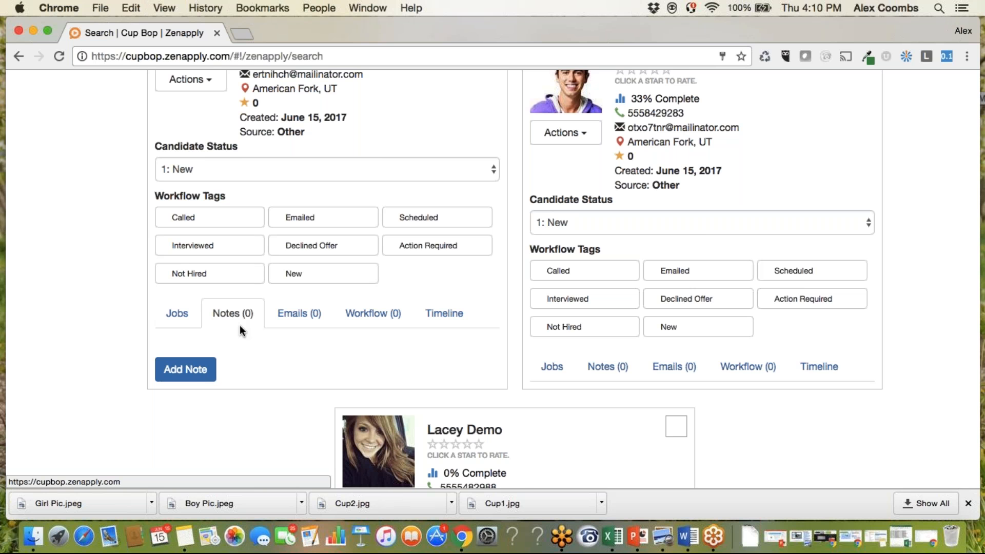
left_click(292, 324)
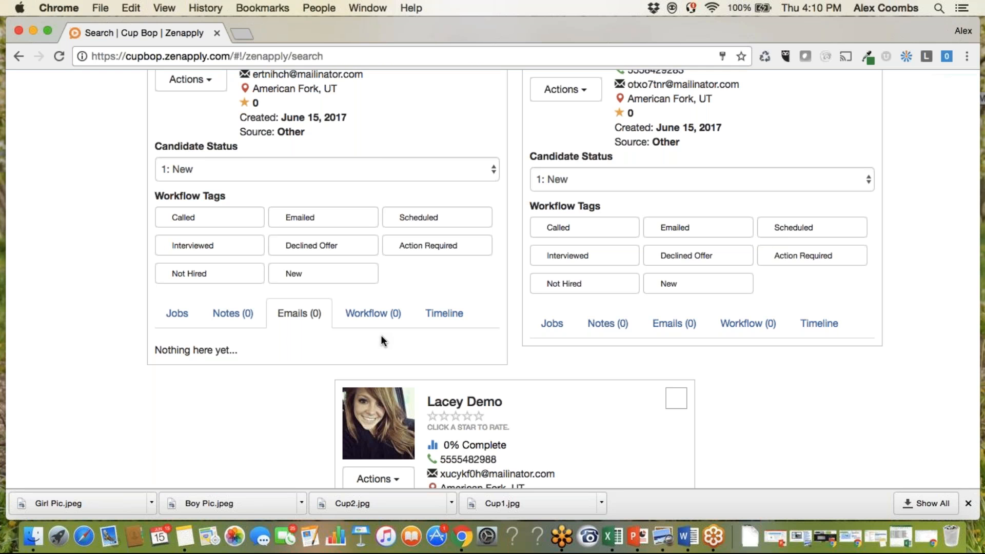
left_click(444, 313)
scroll(392, 353, "down", 4)
scroll(393, 354, "up", 1)
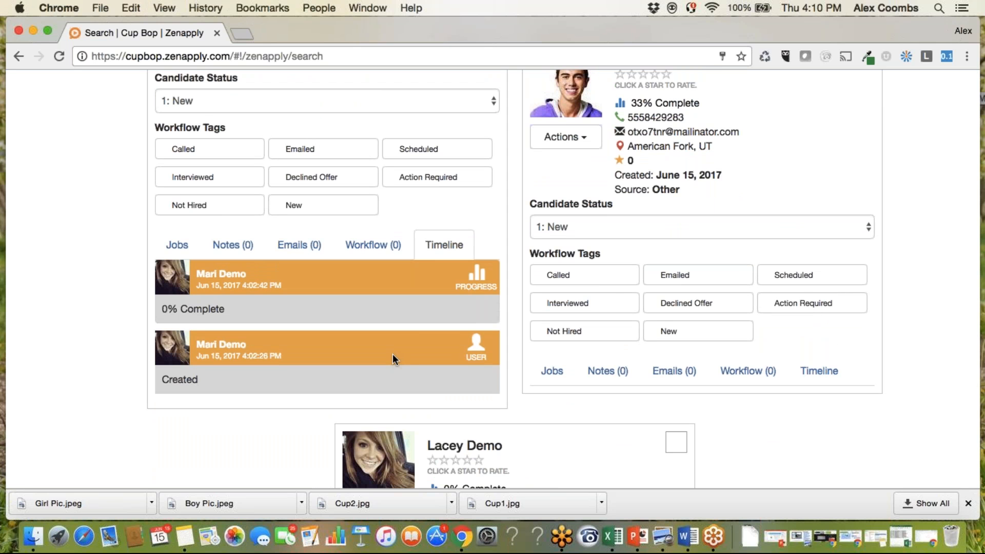
left_click(180, 246)
Prepare a message to the first candidate using the Schedule Interview template, and cancel it without sending.
scroll(207, 279, "up", 5)
scroll(207, 284, "up", 2)
left_click(197, 293)
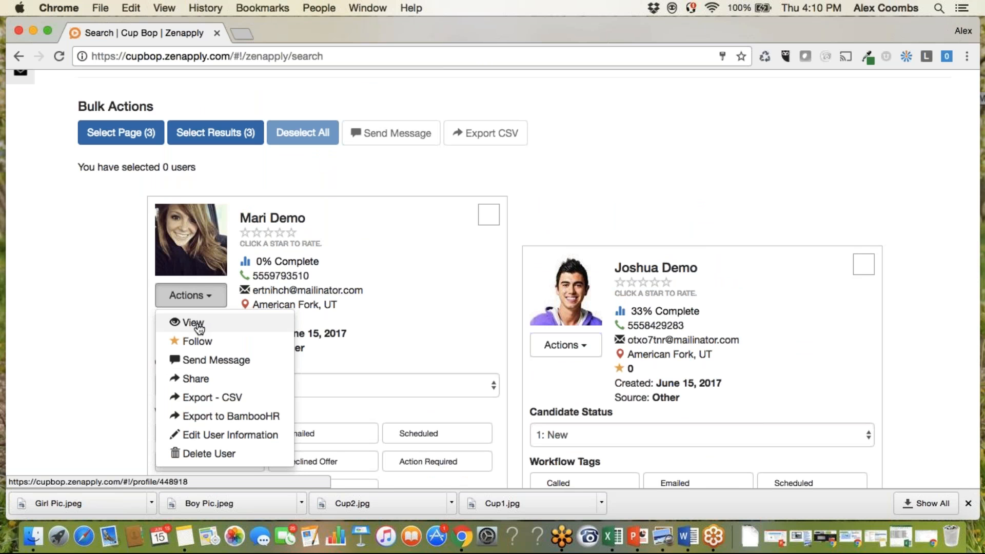
left_click(246, 359)
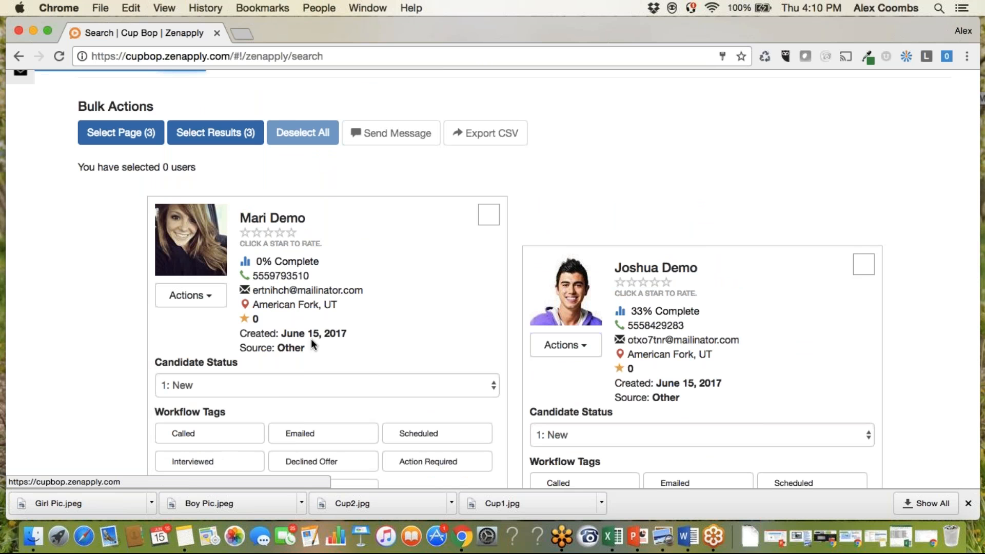
left_click(349, 277)
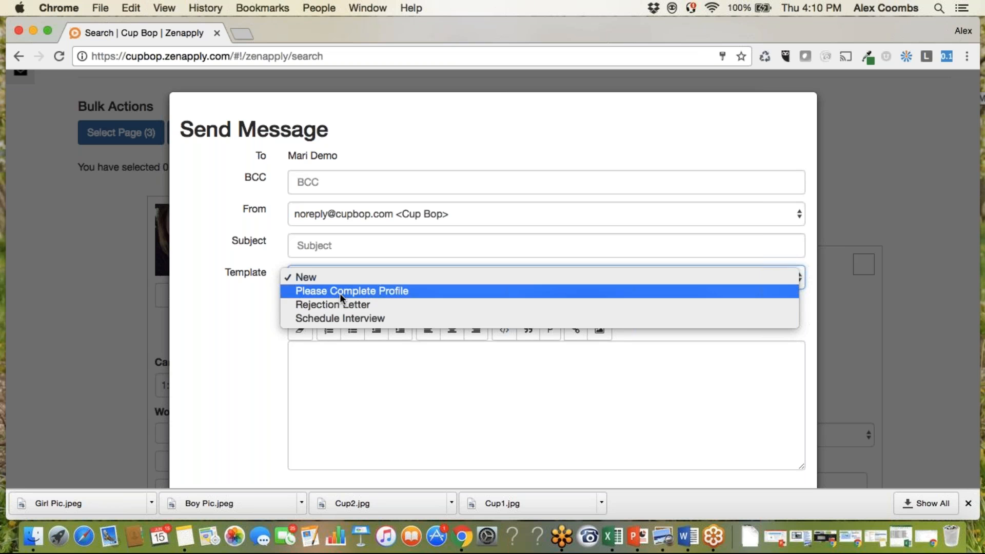
key("Escape")
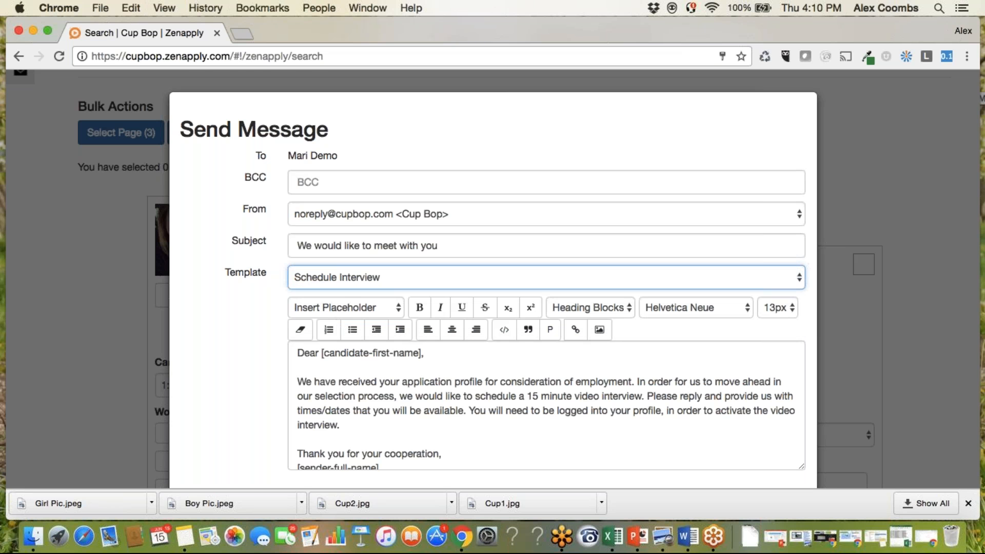
scroll(248, 349, "down", 2)
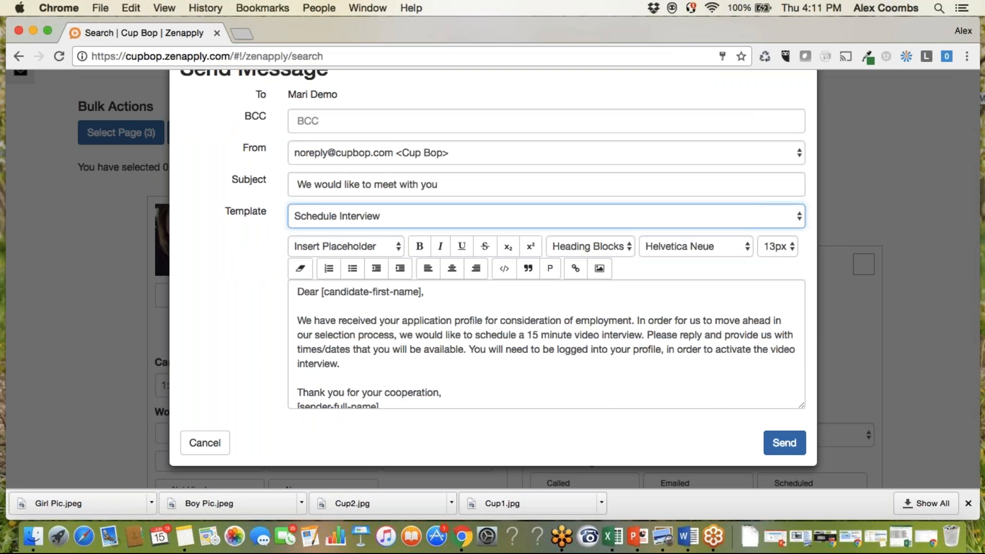
left_click(200, 443)
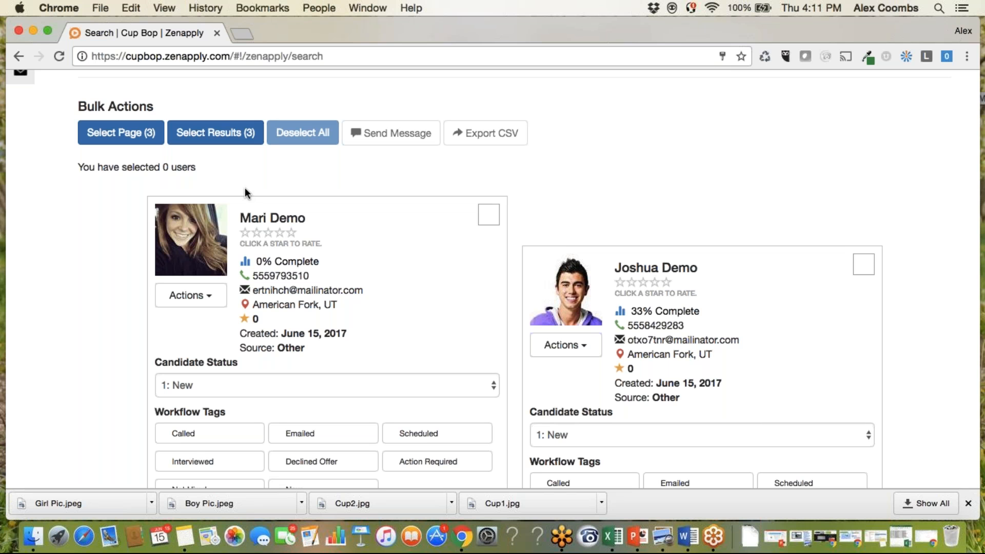
Select all search results, open a bulk message to those candidates, cancel it, and deselect everyone.
left_click(248, 132)
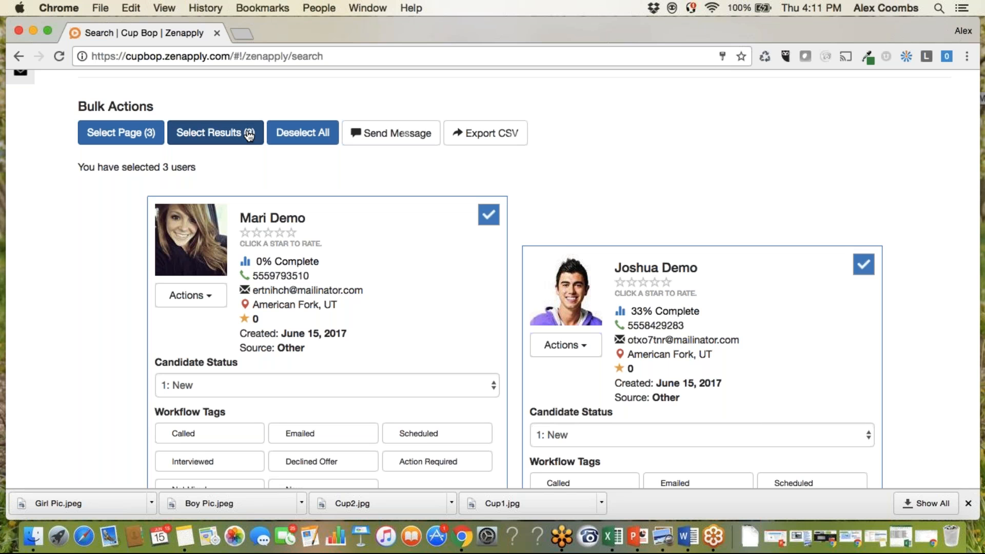
left_click(382, 147)
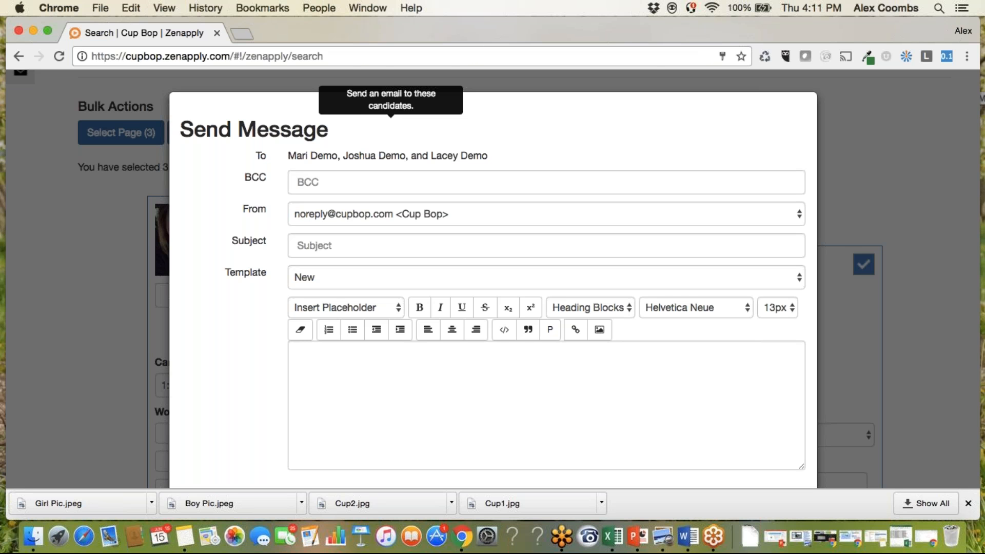
scroll(229, 338, "down", 3)
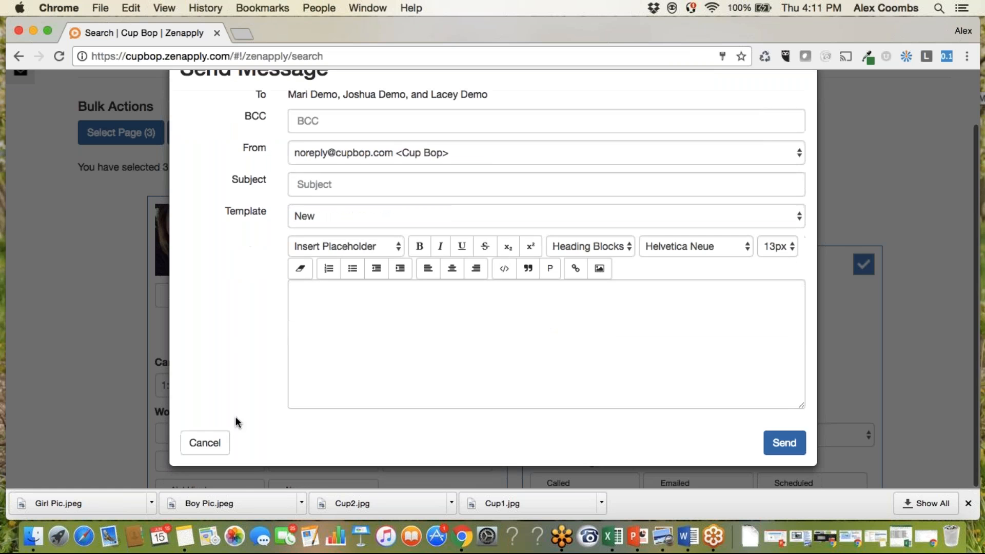
left_click(205, 443)
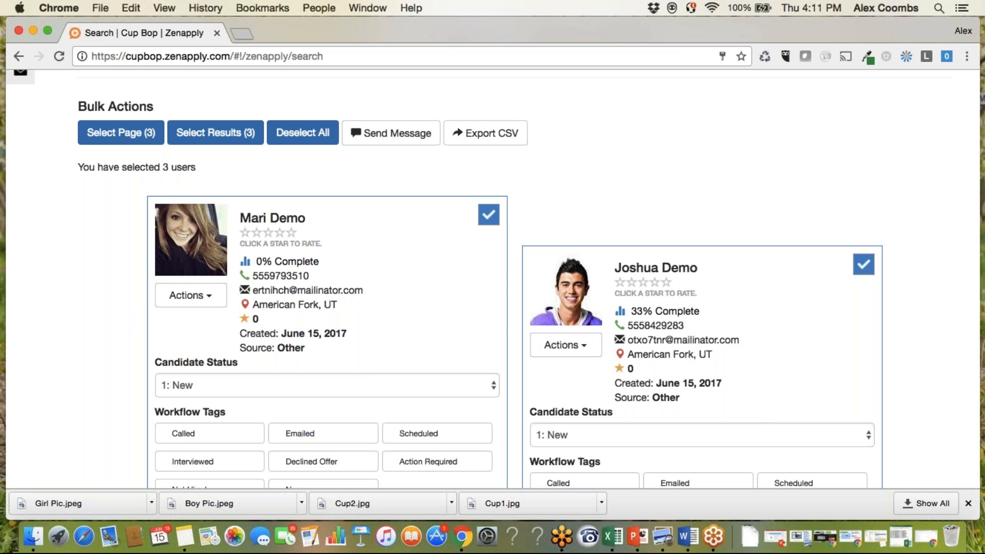
left_click(301, 134)
Set up sharing the first candidate with one team member, without a message, and cancel the share.
scroll(190, 267, "down", 1)
left_click(191, 256)
left_click(225, 338)
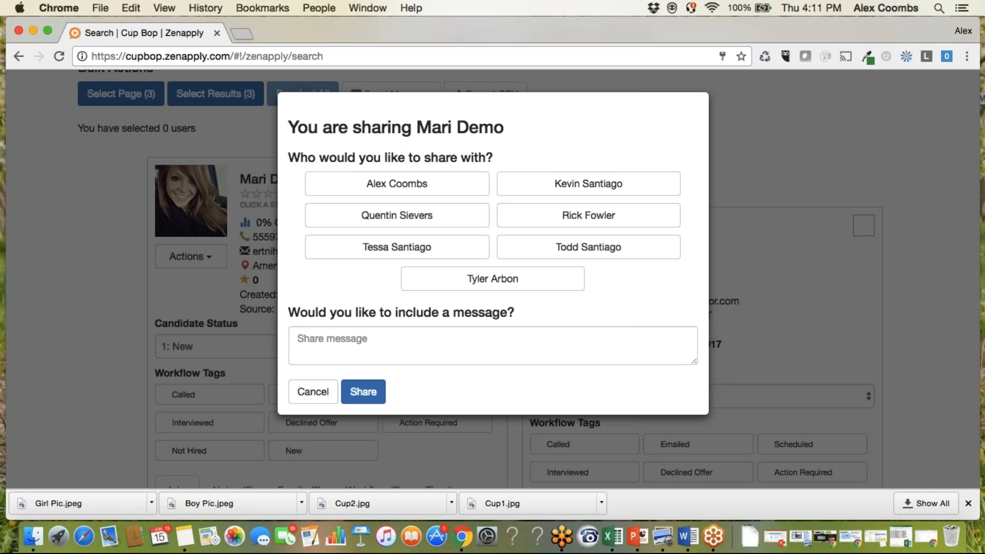
left_click(429, 251)
left_click(341, 339)
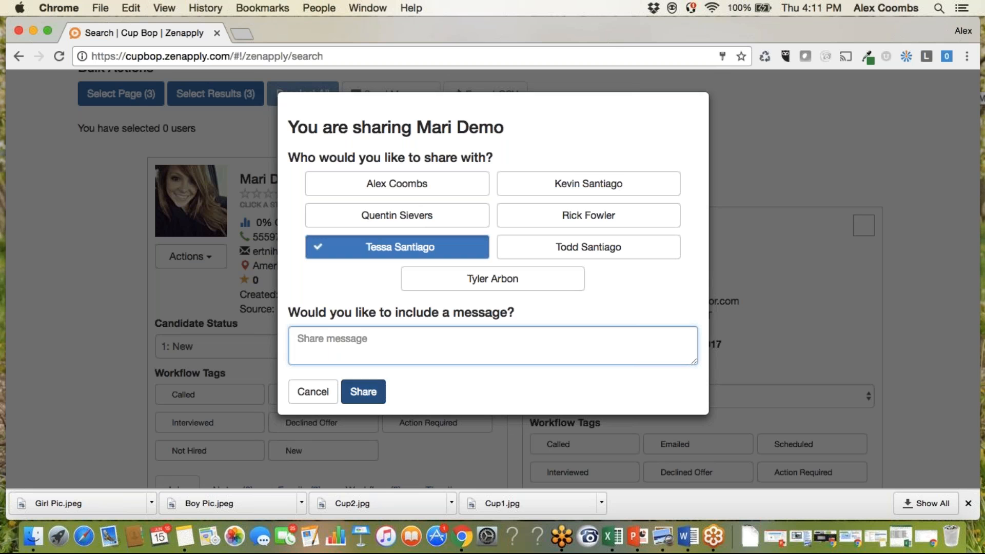
left_click(314, 392)
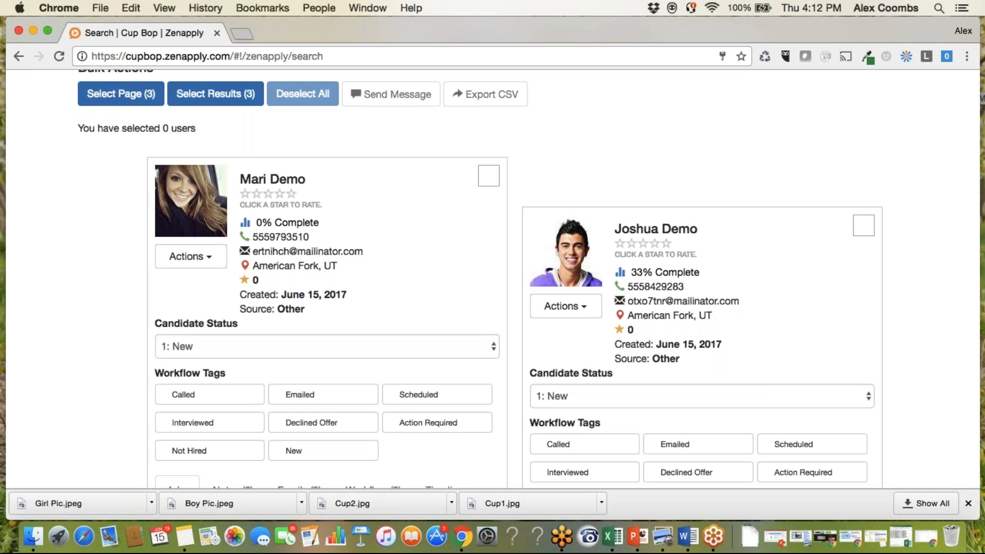
Open the Locations settings and look over the forms for adding and editing locations.
scroll(334, 217, "down", 4)
scroll(334, 218, "up", 7)
scroll(334, 218, "up", 4)
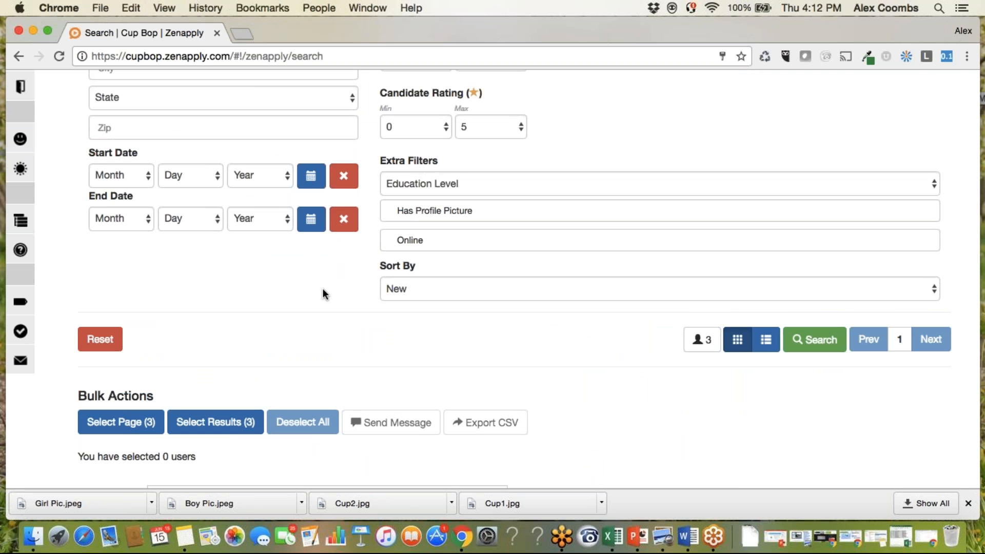
scroll(322, 293, "up", 10)
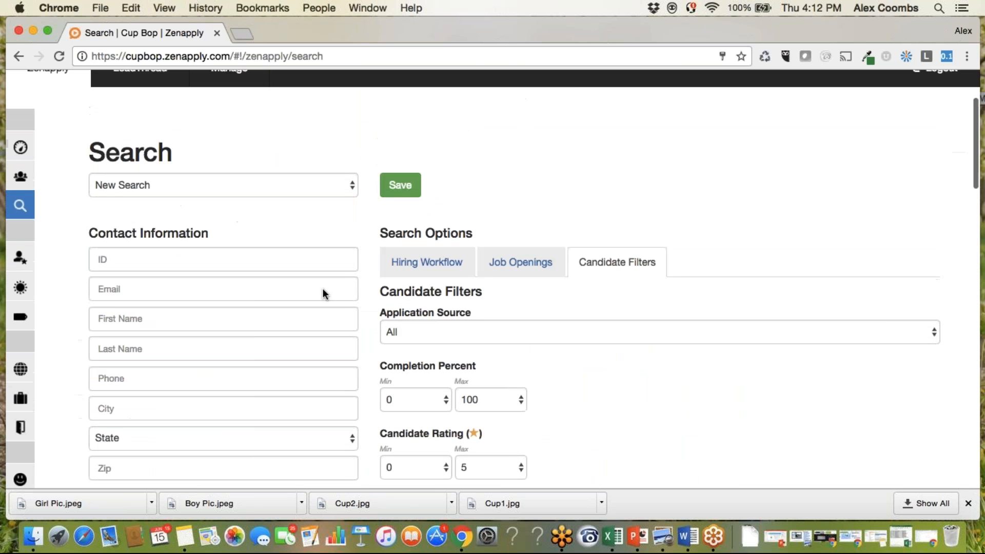
mouse_move(21, 265)
scroll(91, 266, "down", 5)
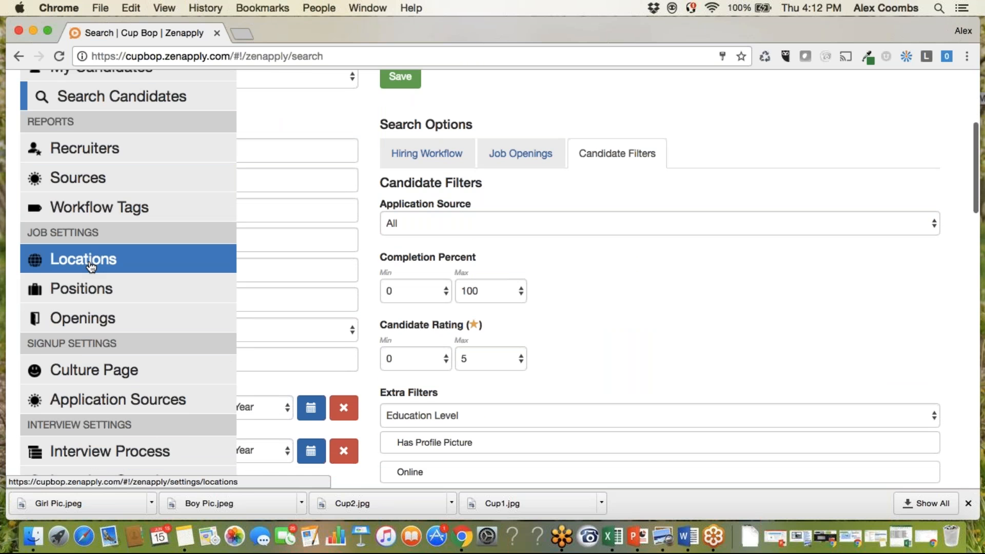
left_click(132, 259)
scroll(423, 289, "down", 5)
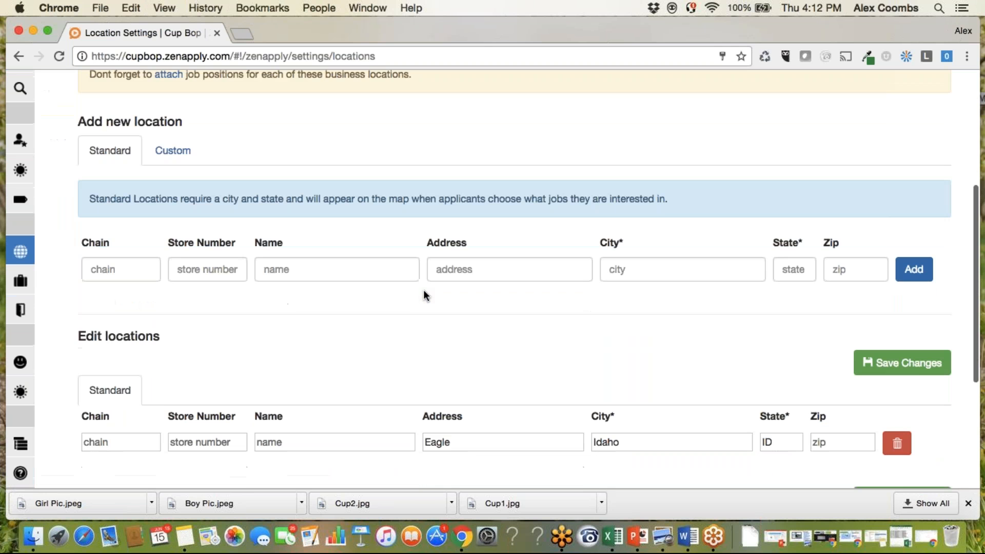
Open the Job Positions settings, select the Food Truck Manager position and review its job description.
mouse_move(105, 249)
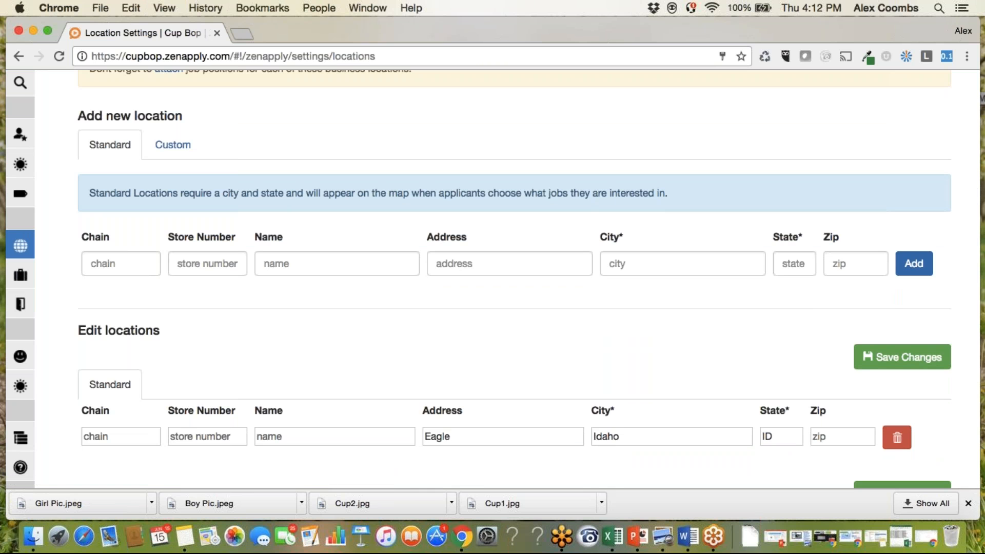
scroll(492, 279, "down", 3)
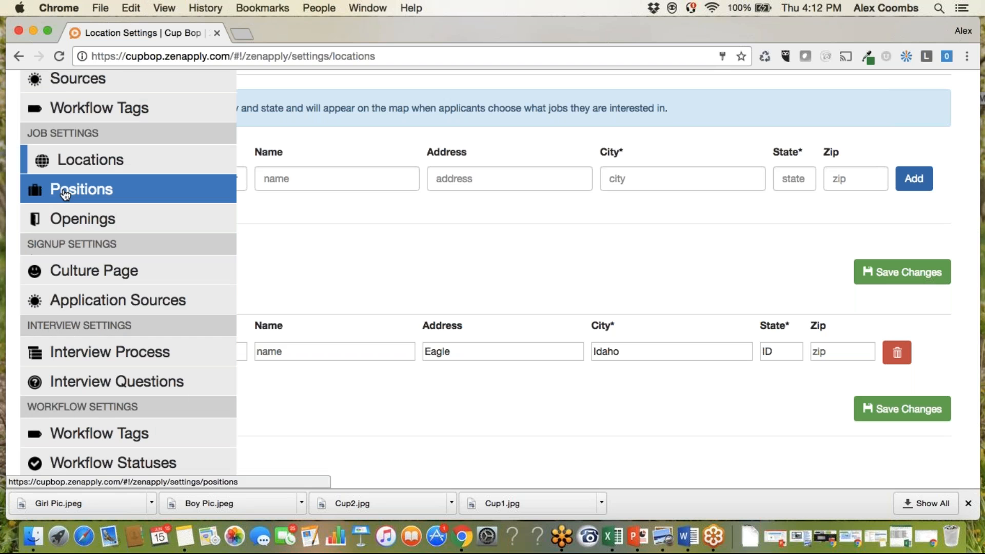
left_click(64, 194)
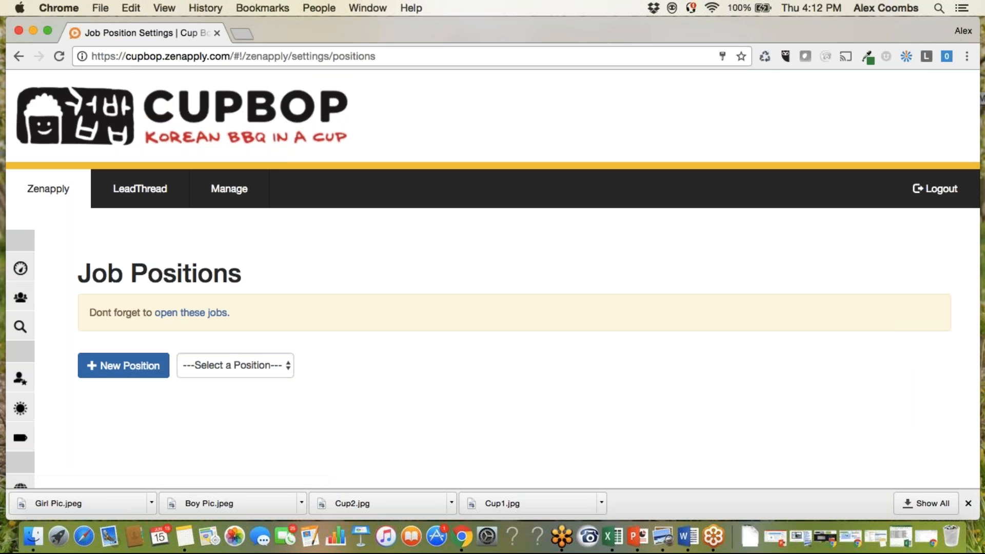
left_click(210, 368)
left_click(209, 383)
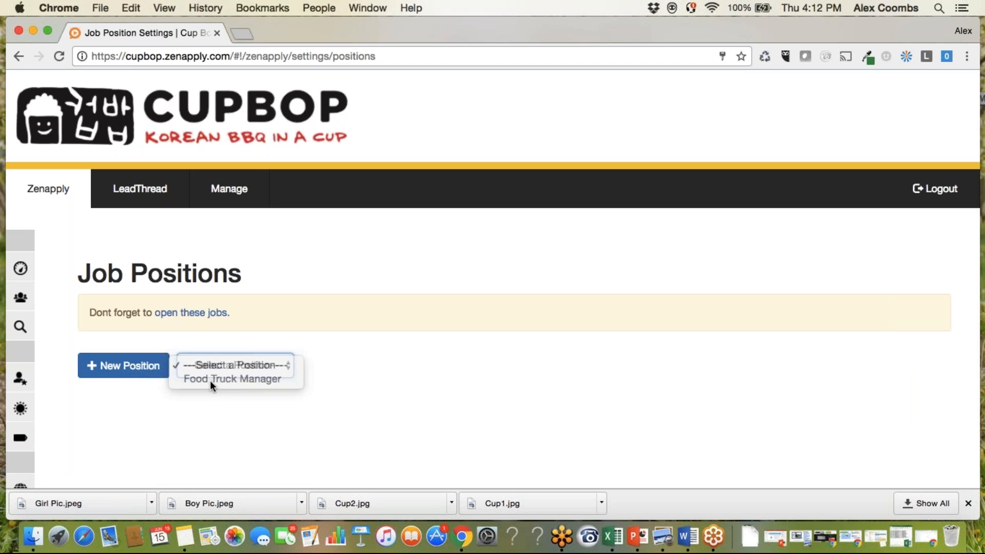
scroll(434, 352, "down", 10)
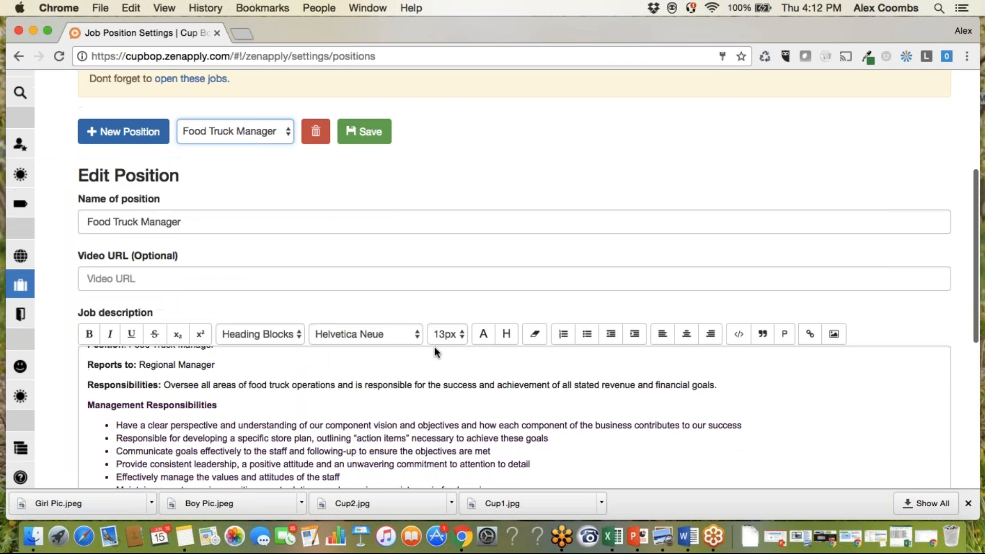
scroll(435, 417, "down", 12)
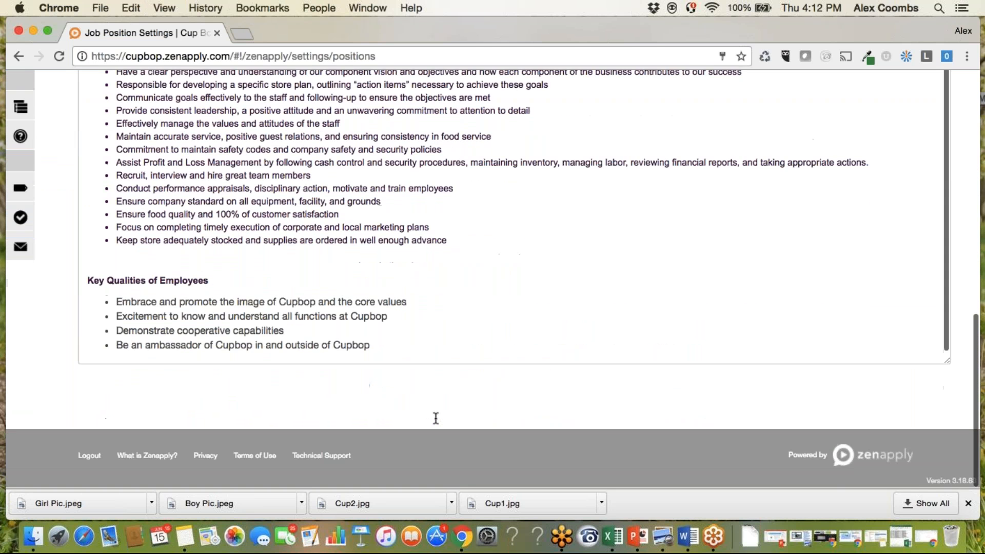
scroll(267, 232, "up", 15)
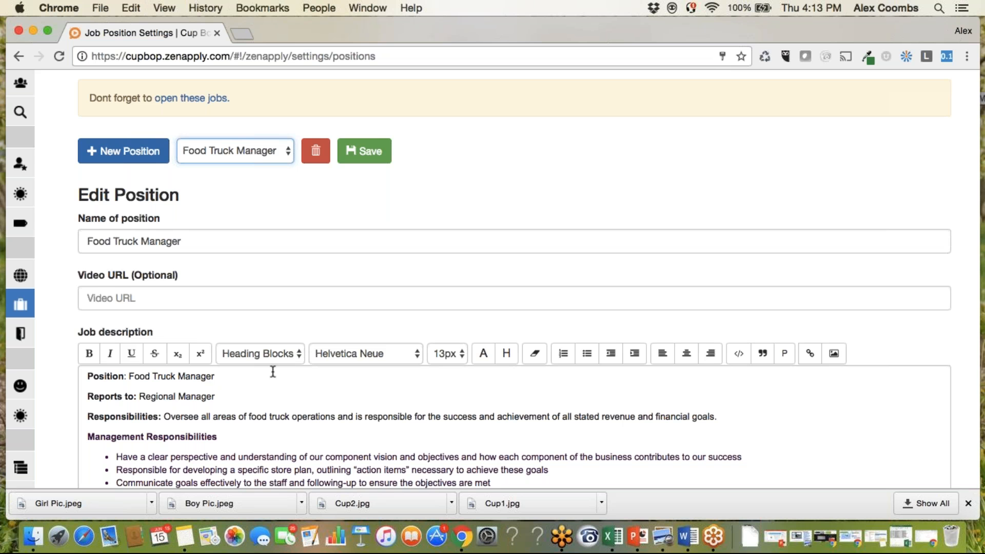
In the job openings settings, check the options for the Eagle, Idaho location and view the Food Truck Manager opening's shareable link.
mouse_move(23, 333)
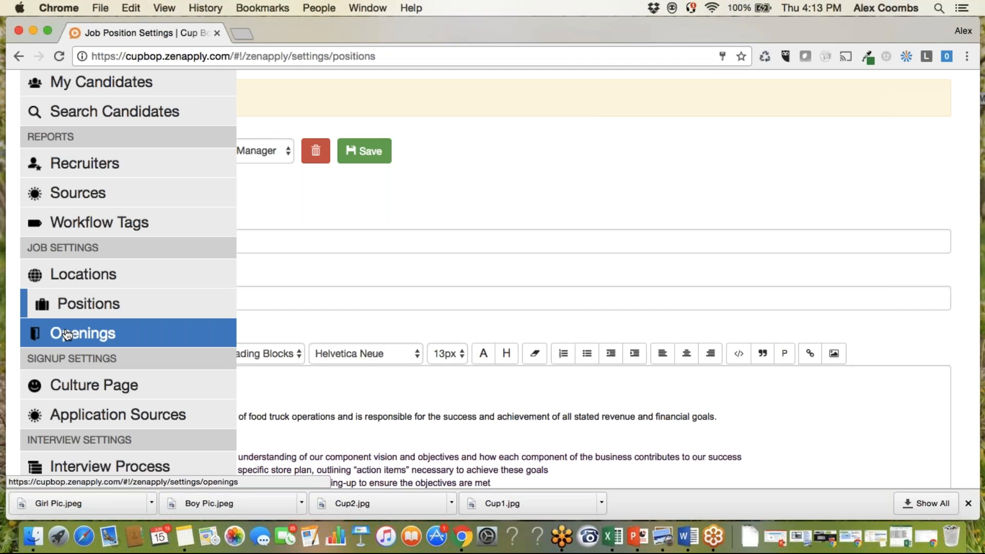
left_click(125, 322)
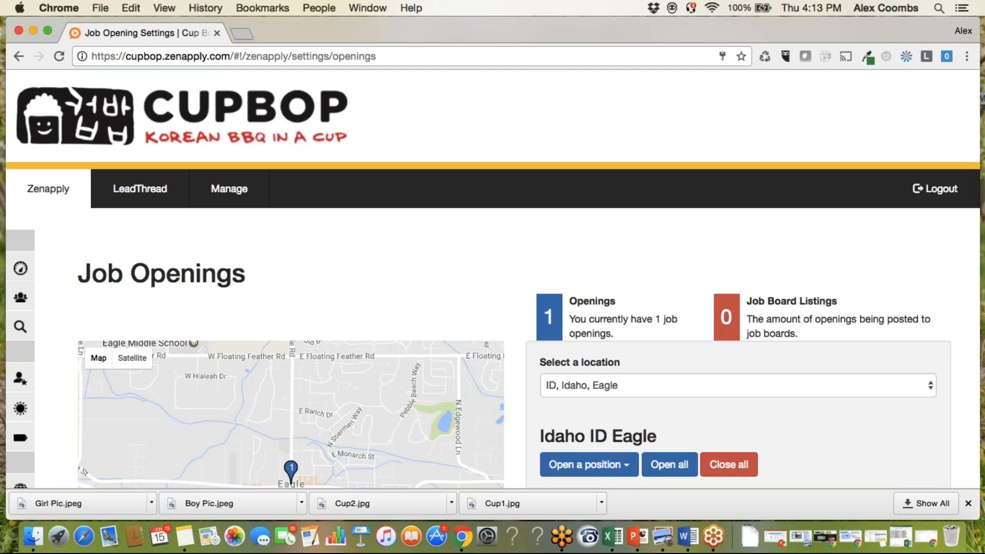
scroll(702, 319, "down", 5)
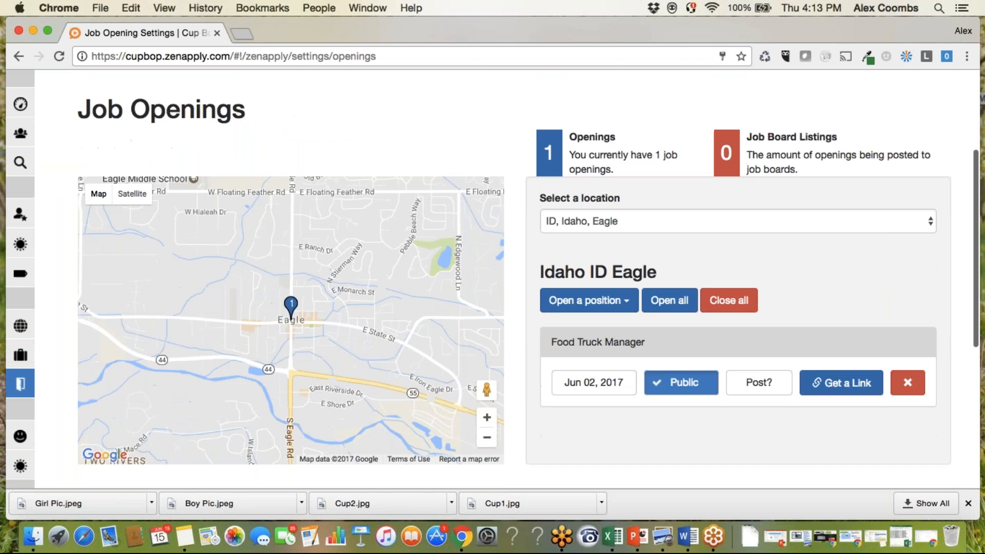
left_click(607, 307)
left_click(809, 315)
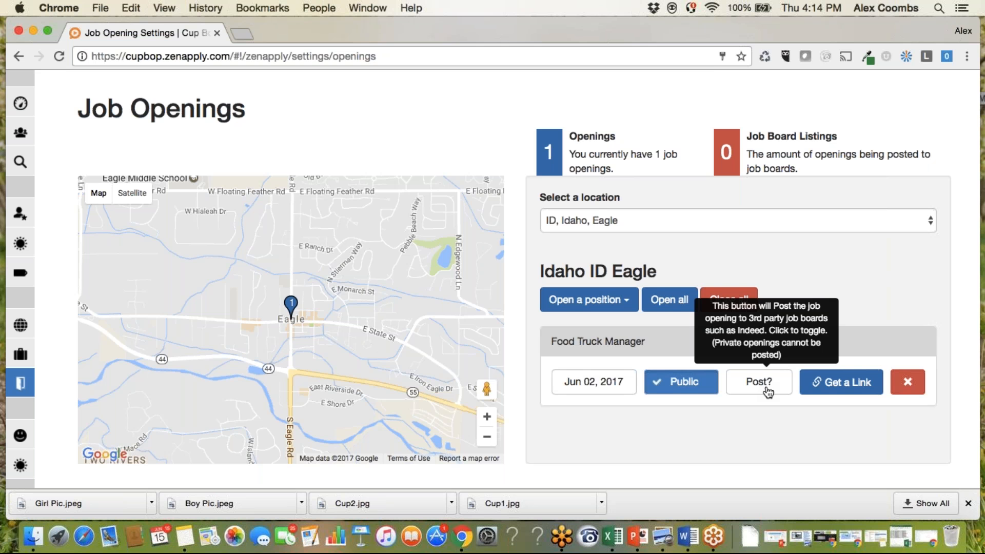
left_click(838, 389)
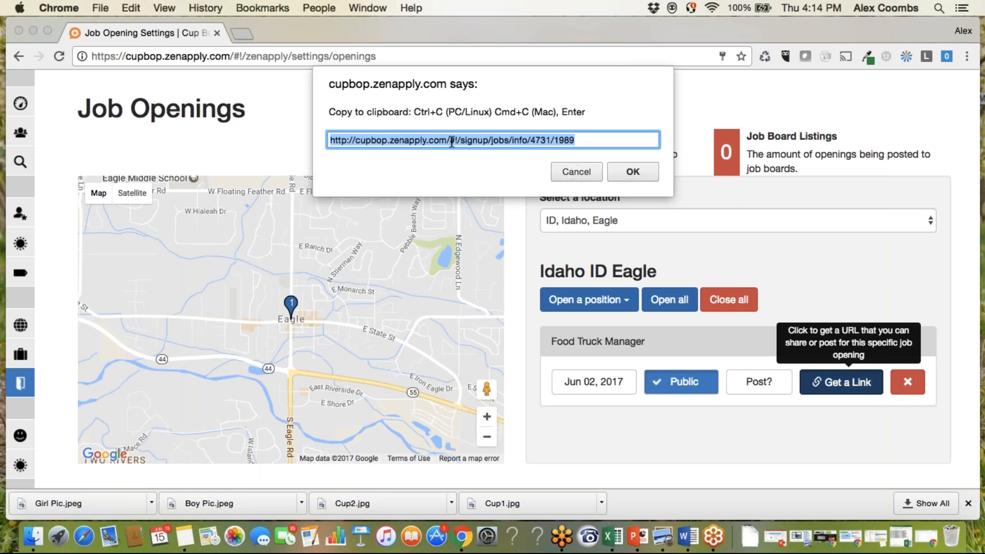
left_click(594, 174)
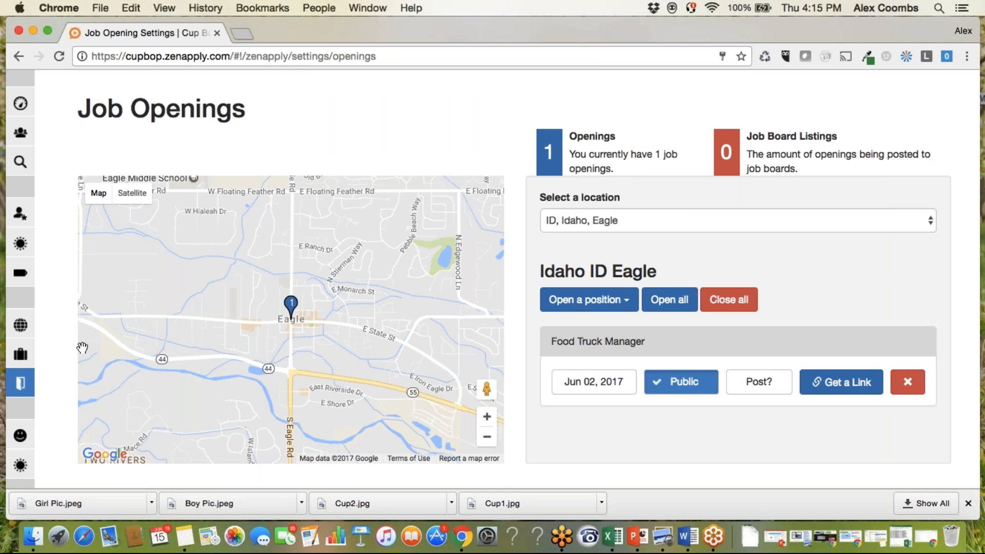
Open the Interview Process settings and check which applications can be configured, keeping Default Job Application selected.
mouse_move(120, 272)
scroll(124, 321, "down", 5)
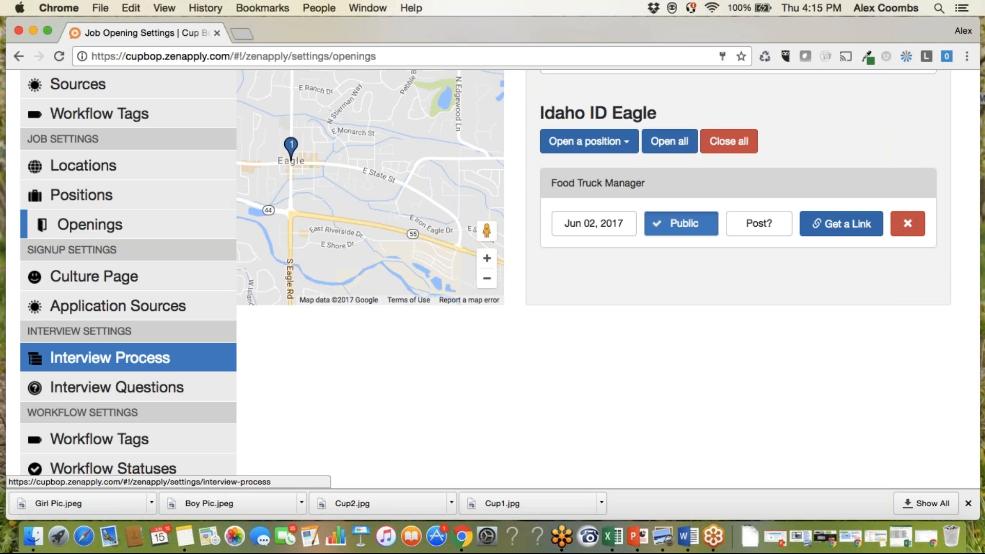
left_click(110, 358)
scroll(359, 364, "down", 2)
scroll(372, 349, "down", 5)
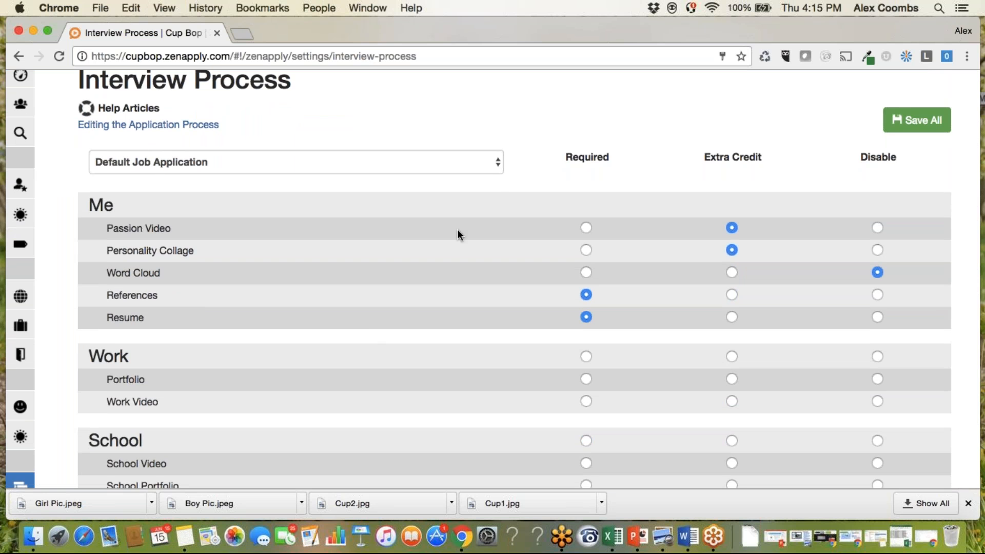
left_click(482, 166)
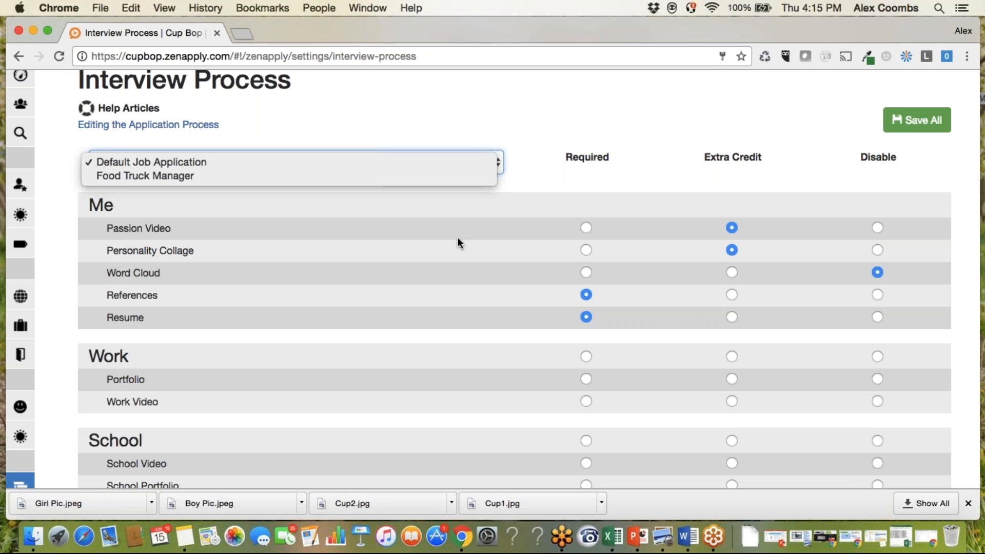
left_click(546, 206)
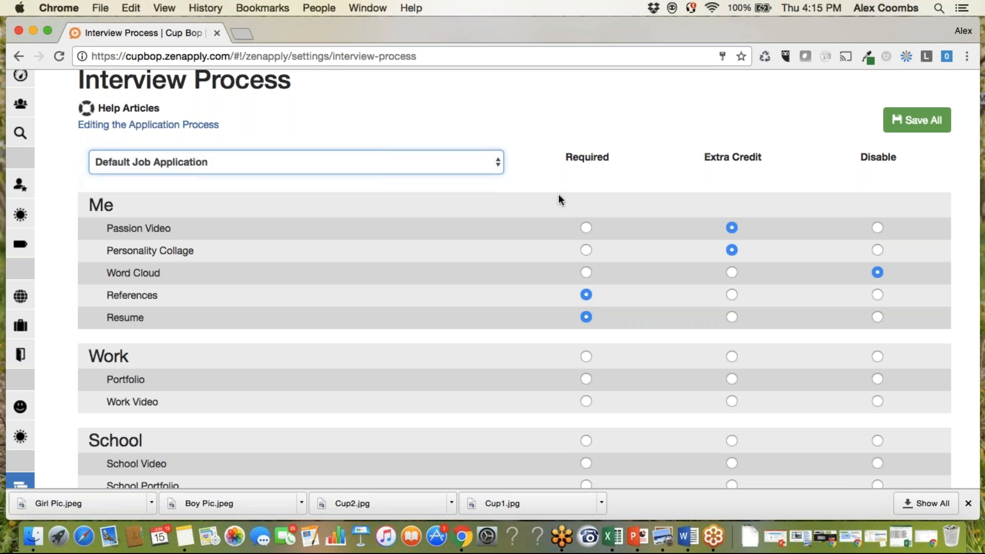
Review the Default Job Application's required, extra credit and disabled settings, from the Me section through Questions.
scroll(567, 196, "down", 3)
scroll(567, 196, "up", 3)
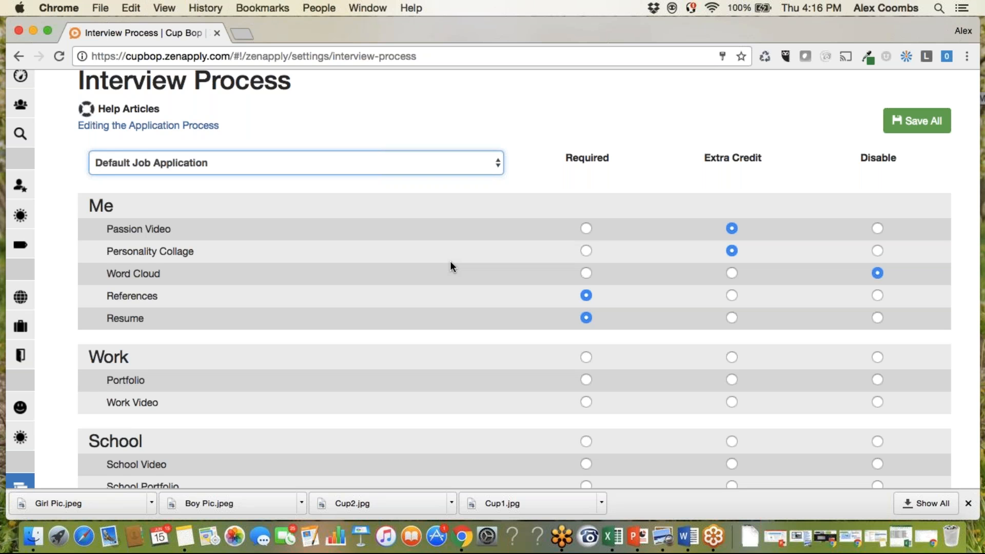
scroll(451, 263, "down", 3)
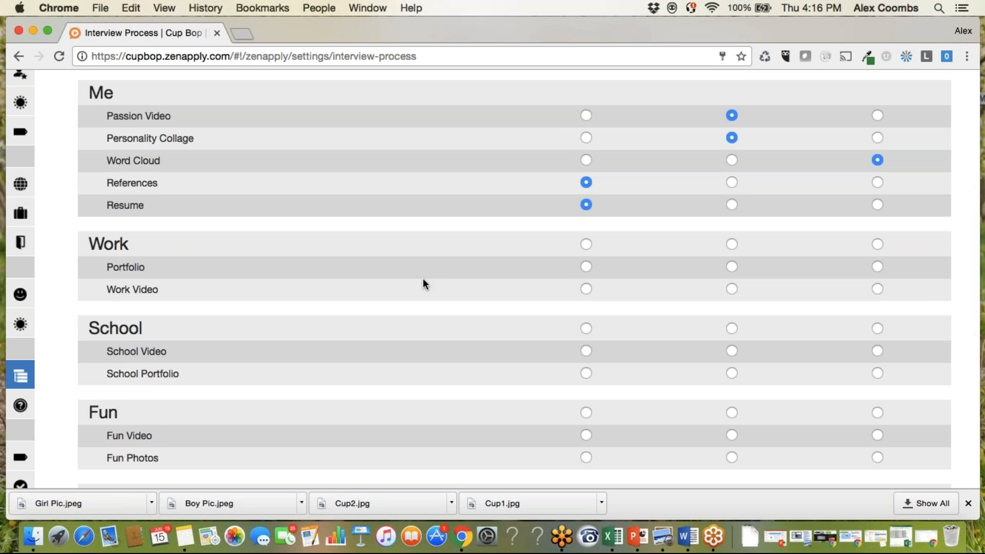
scroll(423, 279, "down", 6)
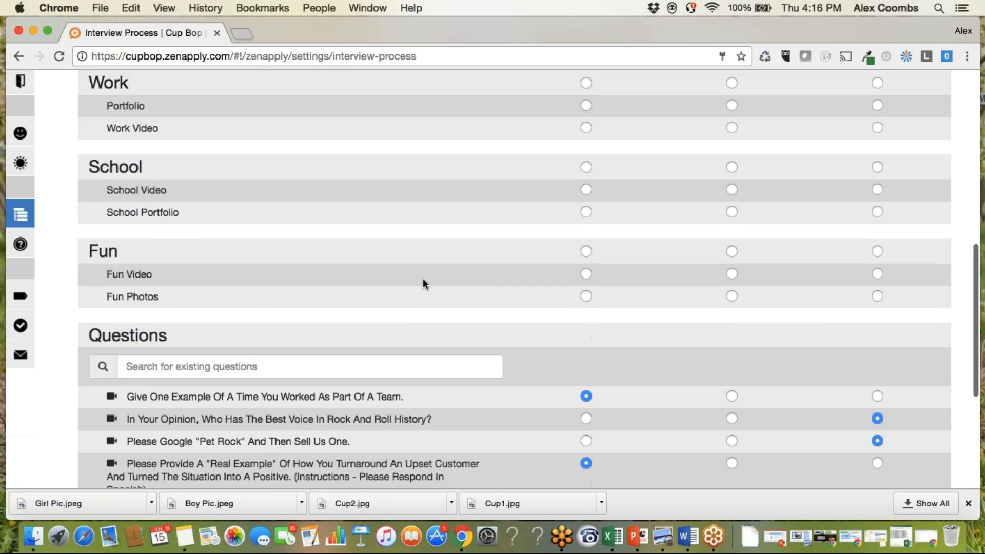
scroll(424, 281, "down", 5)
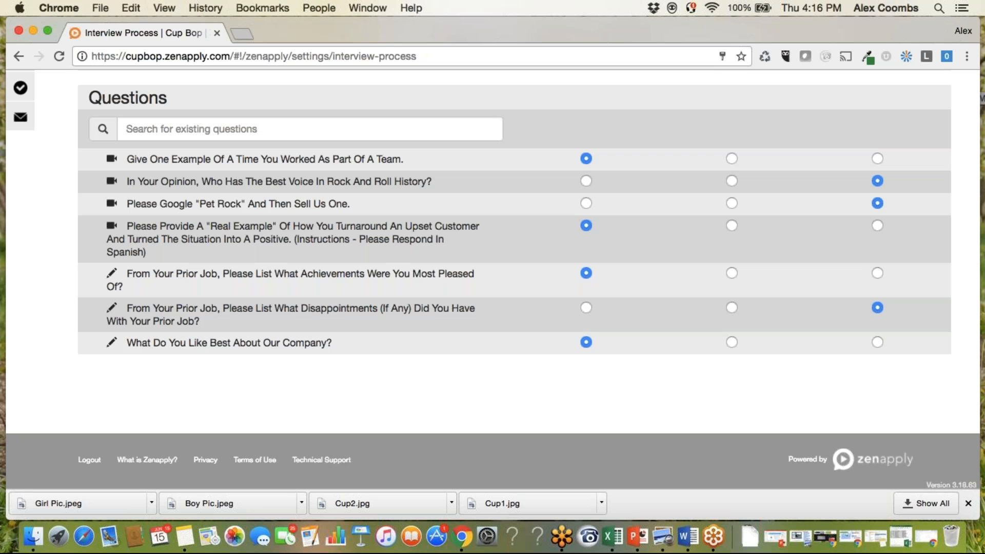
Open the Interview Questions settings and start a new question.
scroll(492, 278, "up", 5)
mouse_move(17, 220)
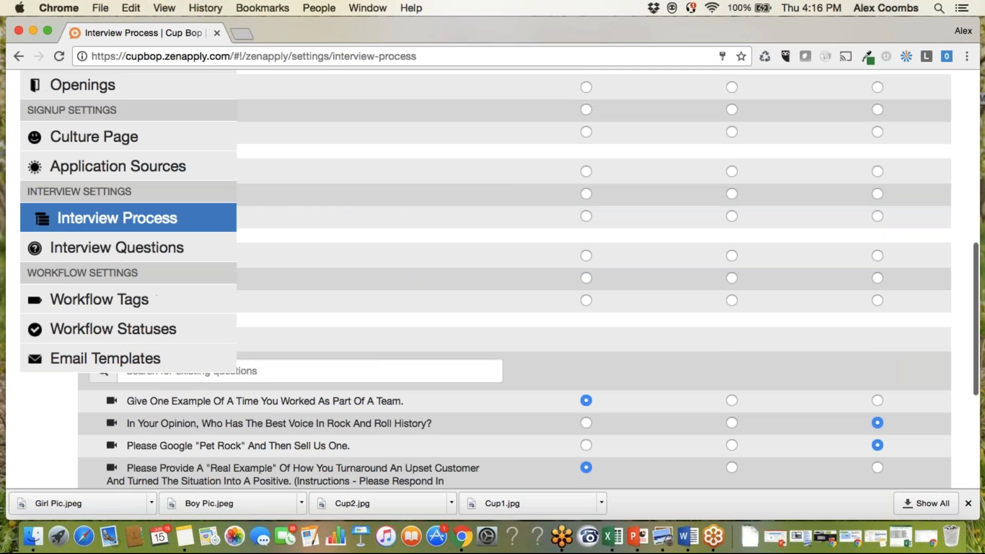
left_click(93, 248)
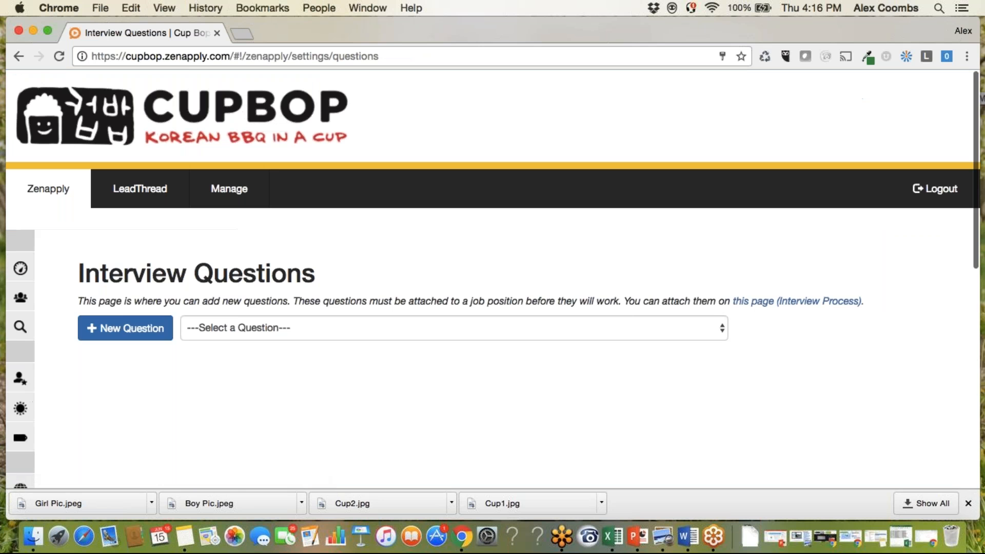
left_click(153, 331)
scroll(154, 329, "down", 5)
Enter "What is your favorite color?" as the new question's text and try the Written answer type.
left_click(150, 263)
type("What is your favorite ")
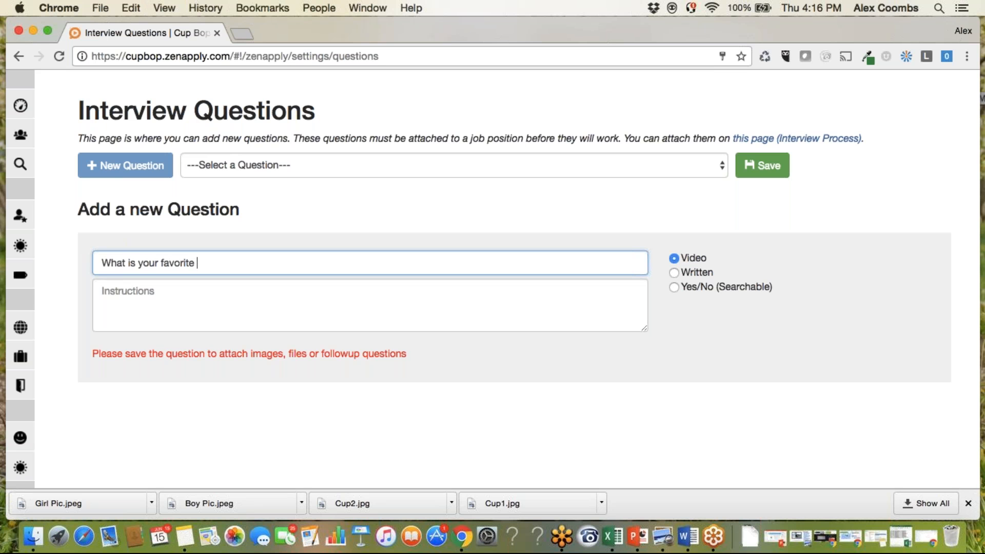
type("color?")
left_click(675, 273)
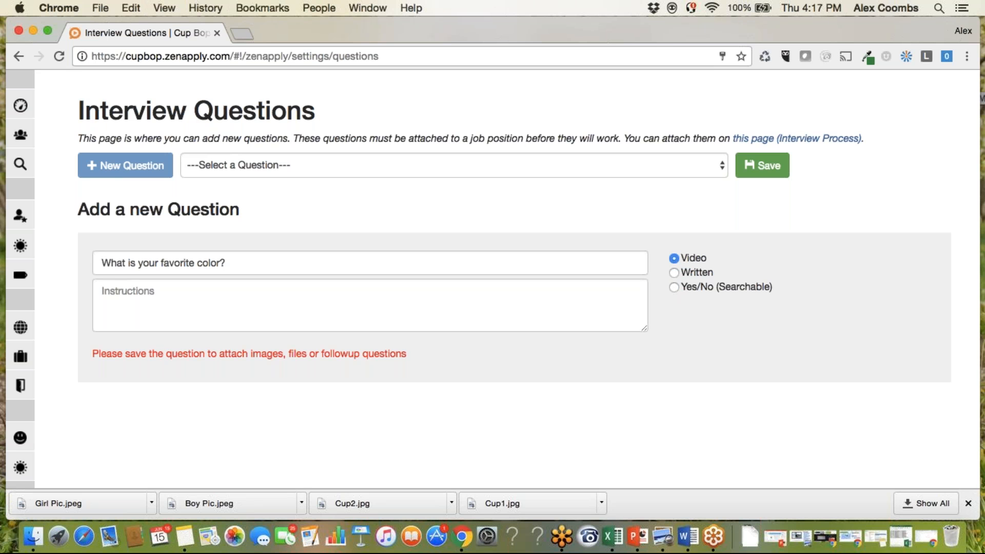
Set the question's text to "Do you speak spanish?", make its answer type Yes/No (Searchable), and save it.
left_click_drag(233, 263, 83, 259)
type("Do you ")
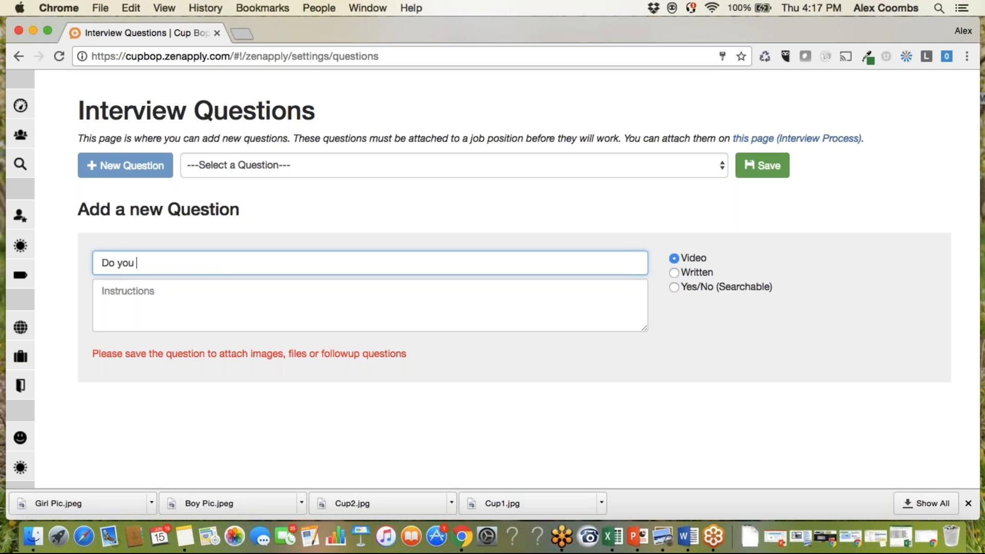
type("speak spanish\"")
key("BackSpace")
type("?")
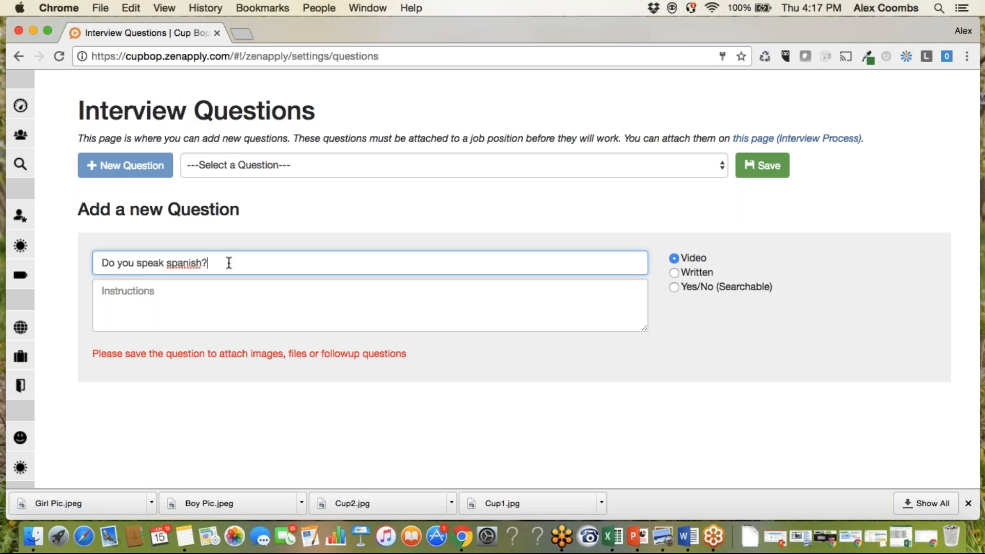
left_click(675, 287)
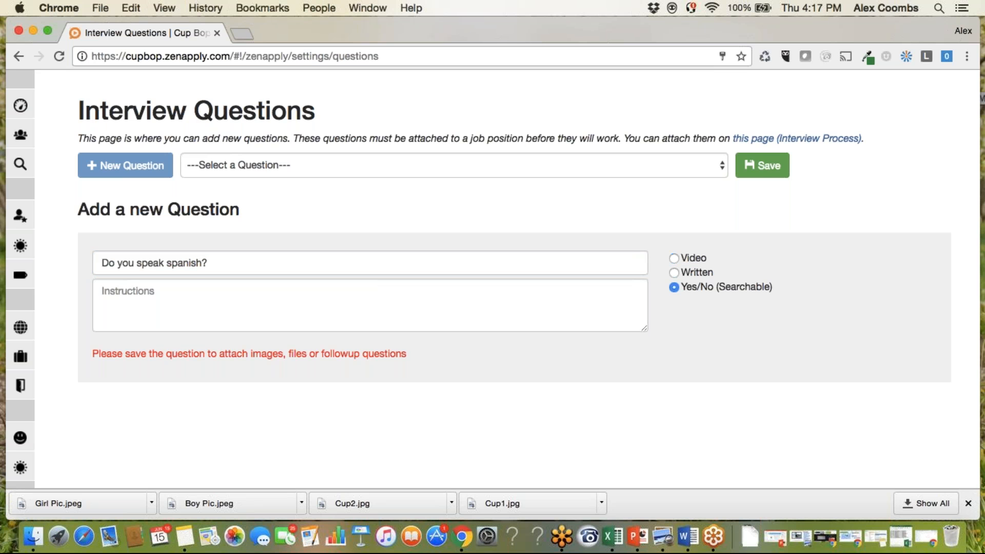
left_click(762, 165)
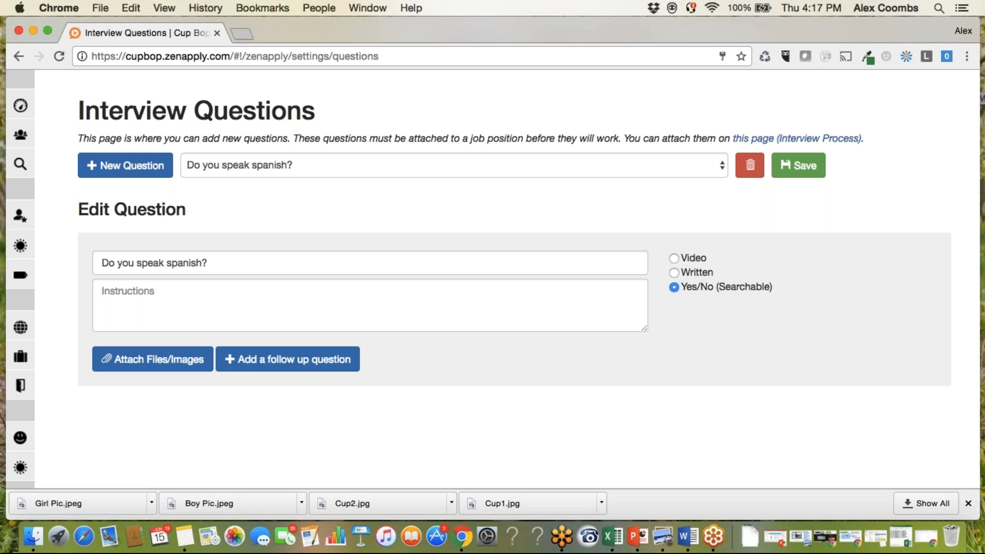
mouse_move(23, 326)
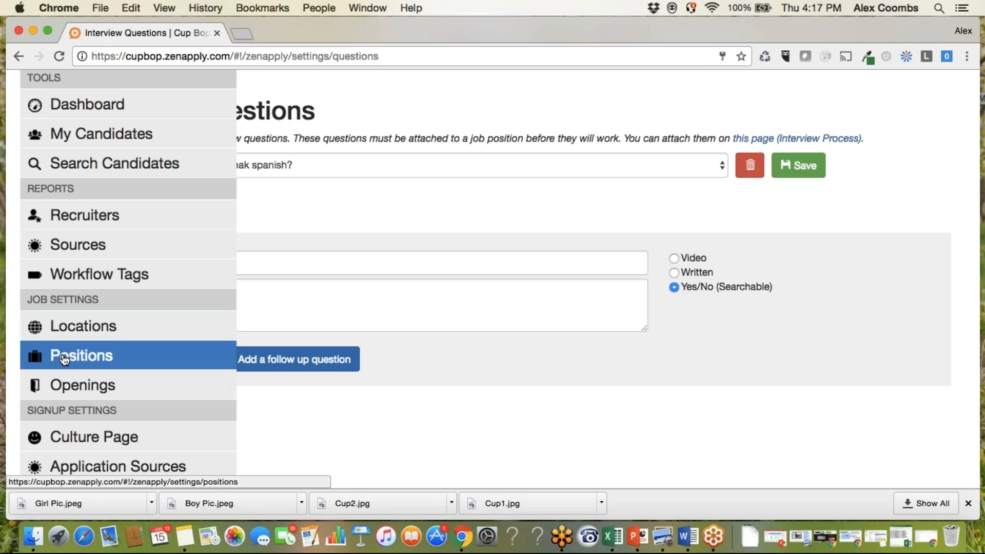
scroll(52, 384, "down", 6)
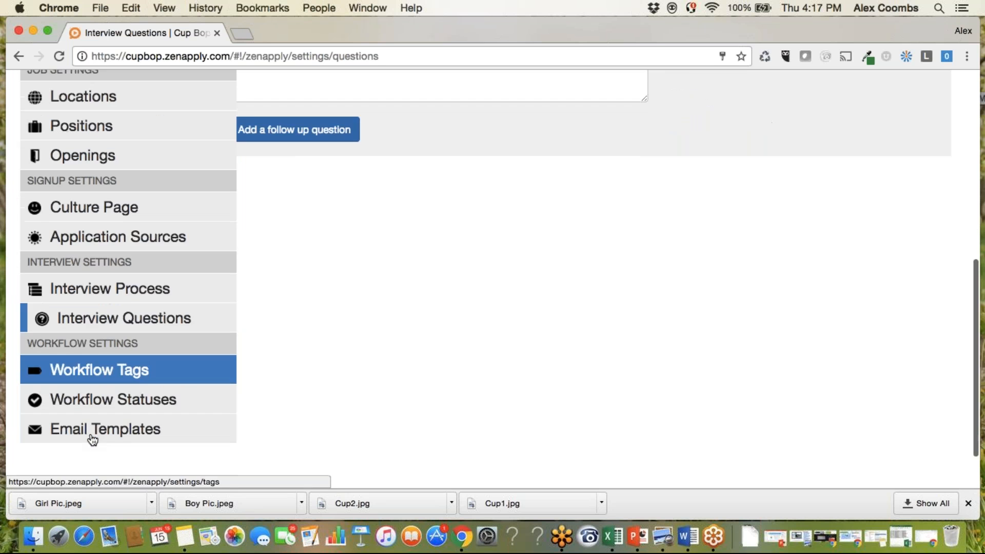
mouse_move(102, 226)
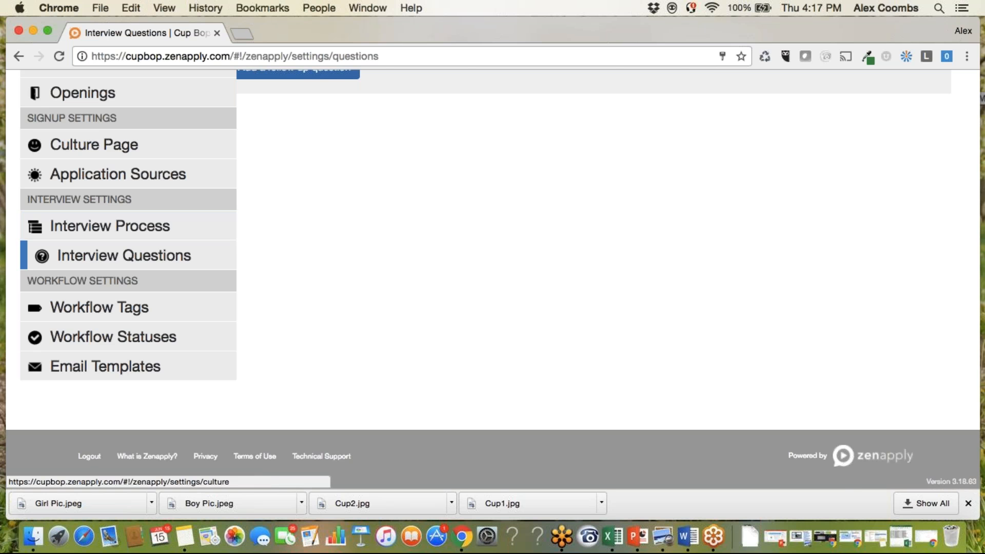
scroll(293, 244, "up", 10)
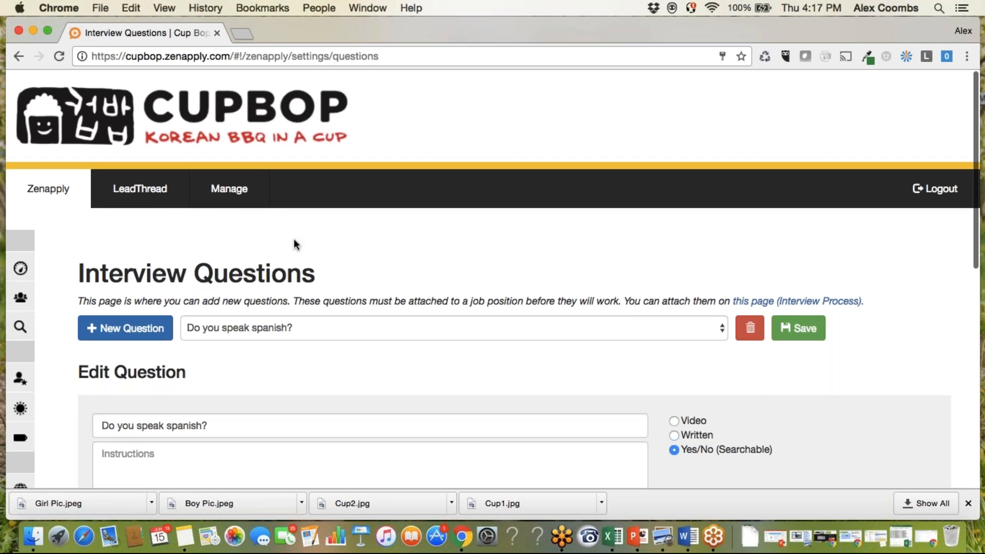
Review the breakdown of applicants by source in the Sources report and return to the Dashboard.
mouse_move(95, 321)
scroll(95, 322, "down", 3)
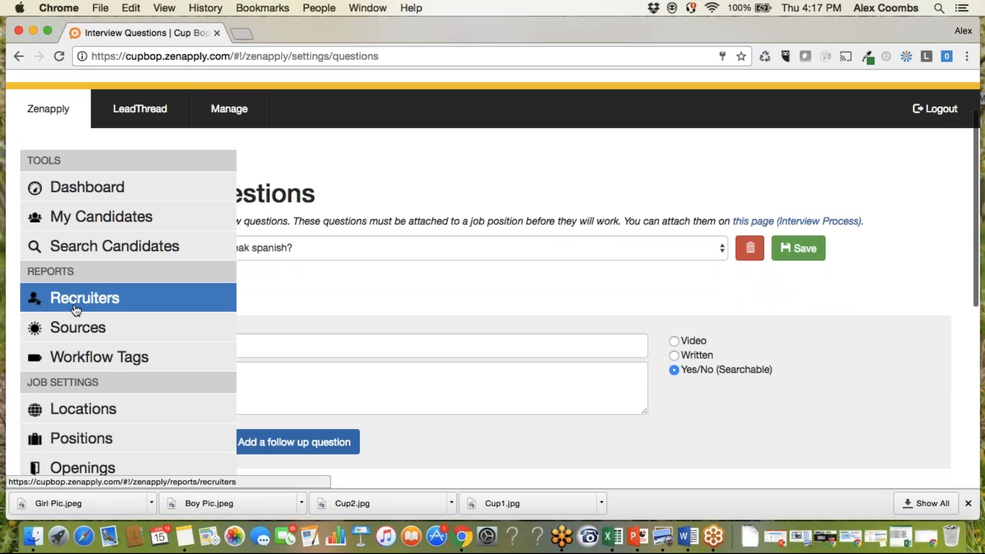
left_click(114, 334)
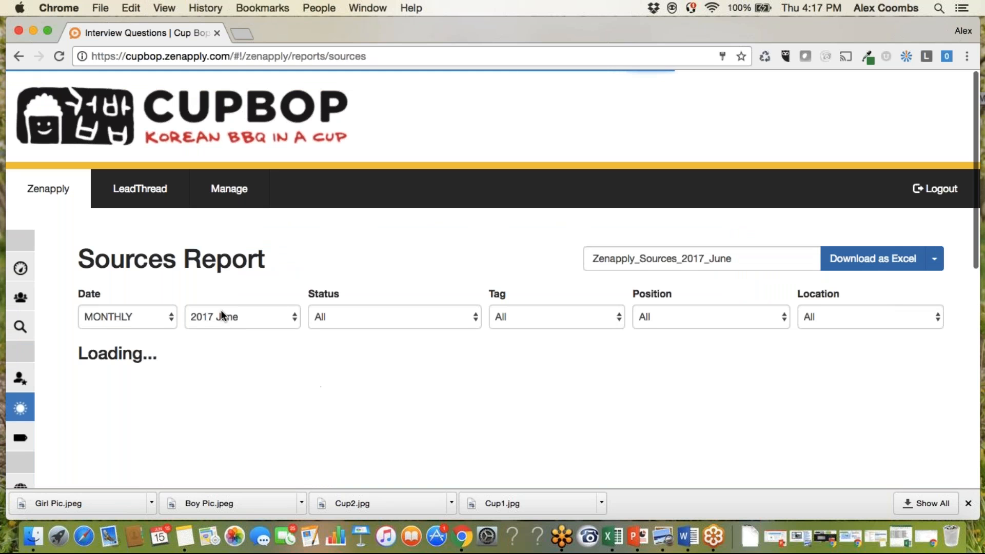
scroll(273, 383, "down", 4)
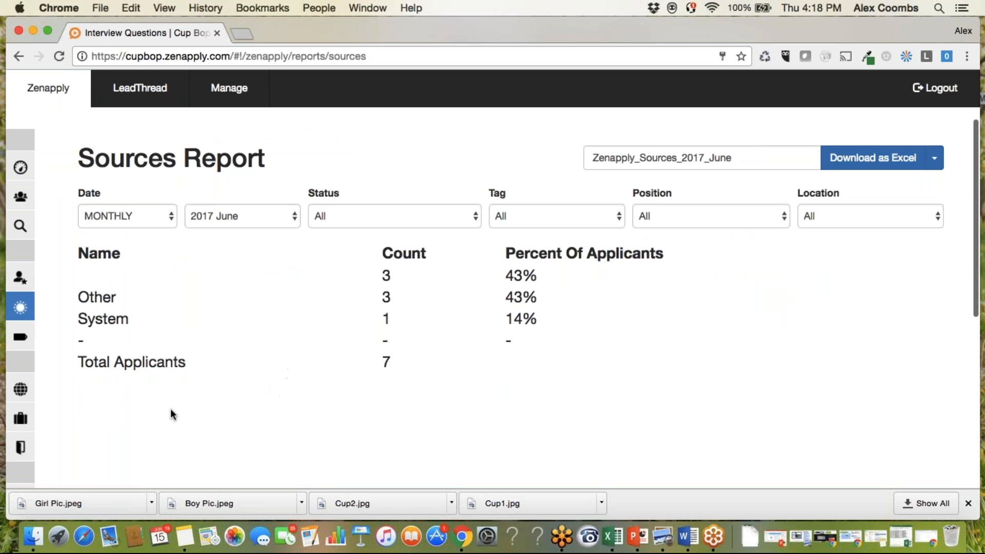
mouse_move(67, 388)
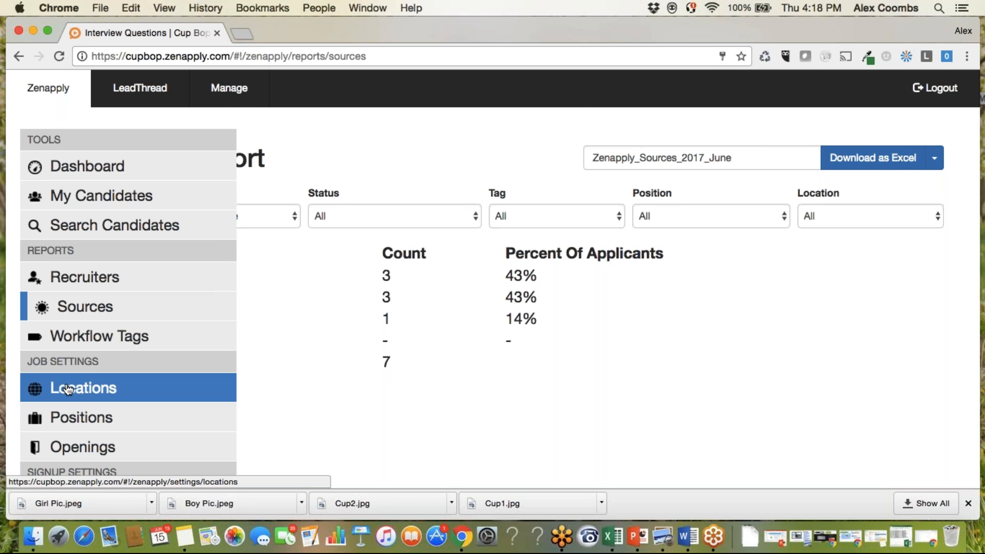
left_click(90, 171)
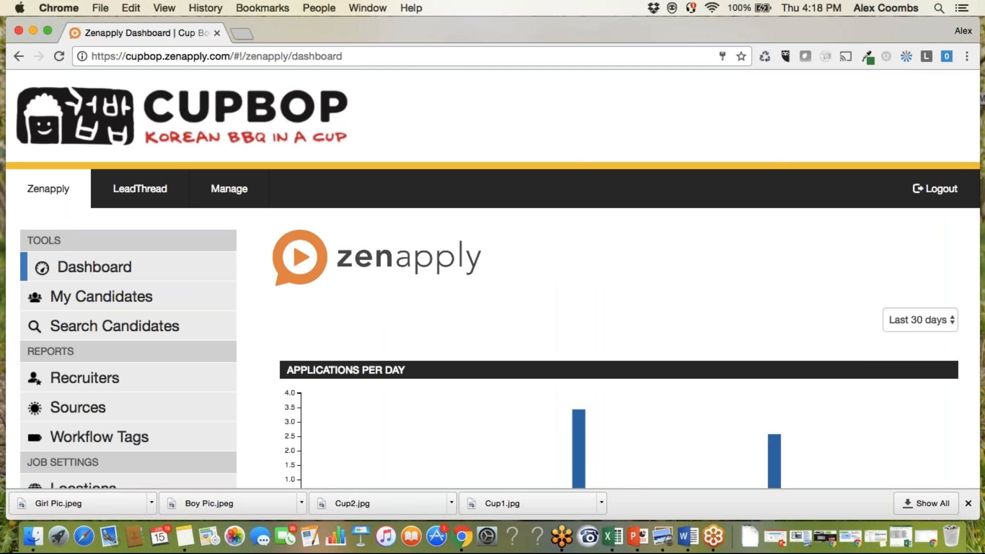